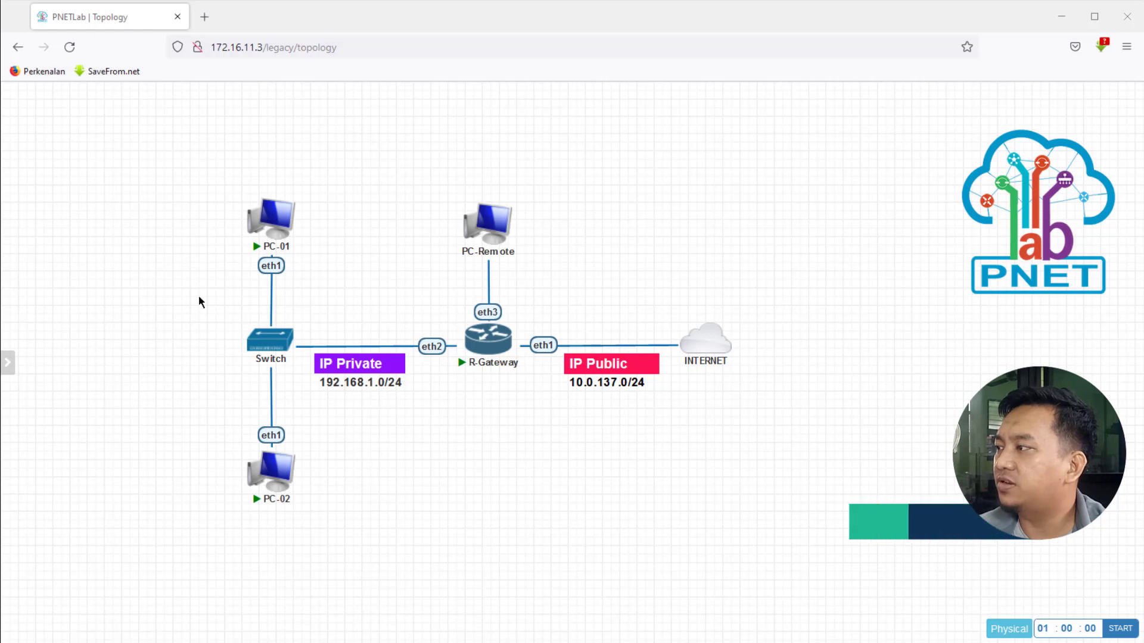
Step: Open PC-01's remote desktop console, confirm the xrdp login, and launch Firefox on it
mouse_move(50, 332)
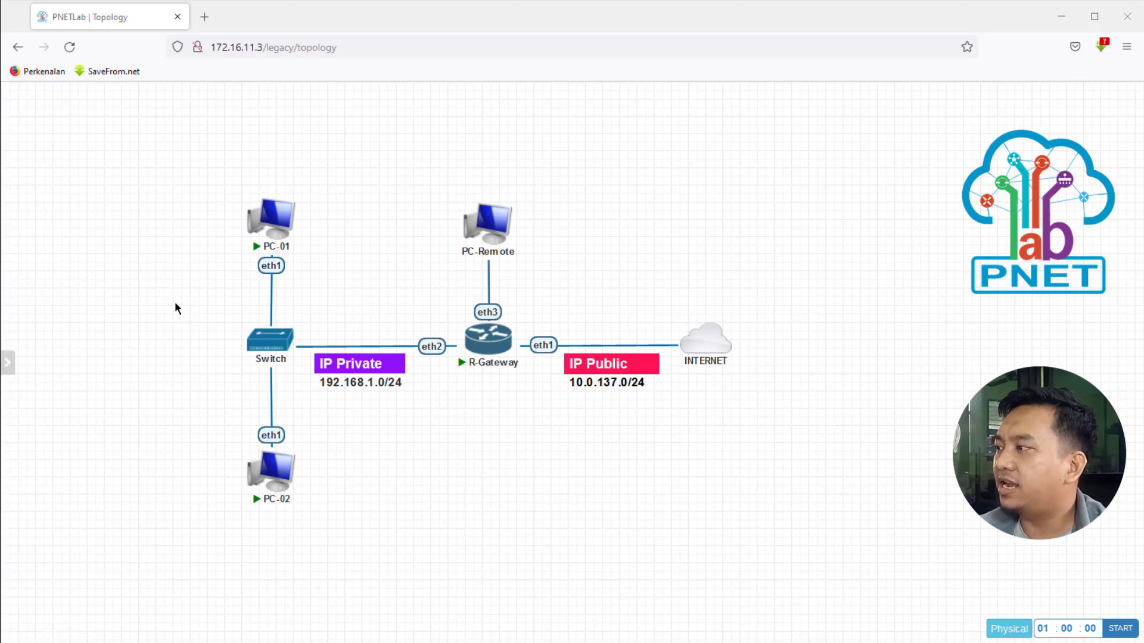
mouse_move(245, 233)
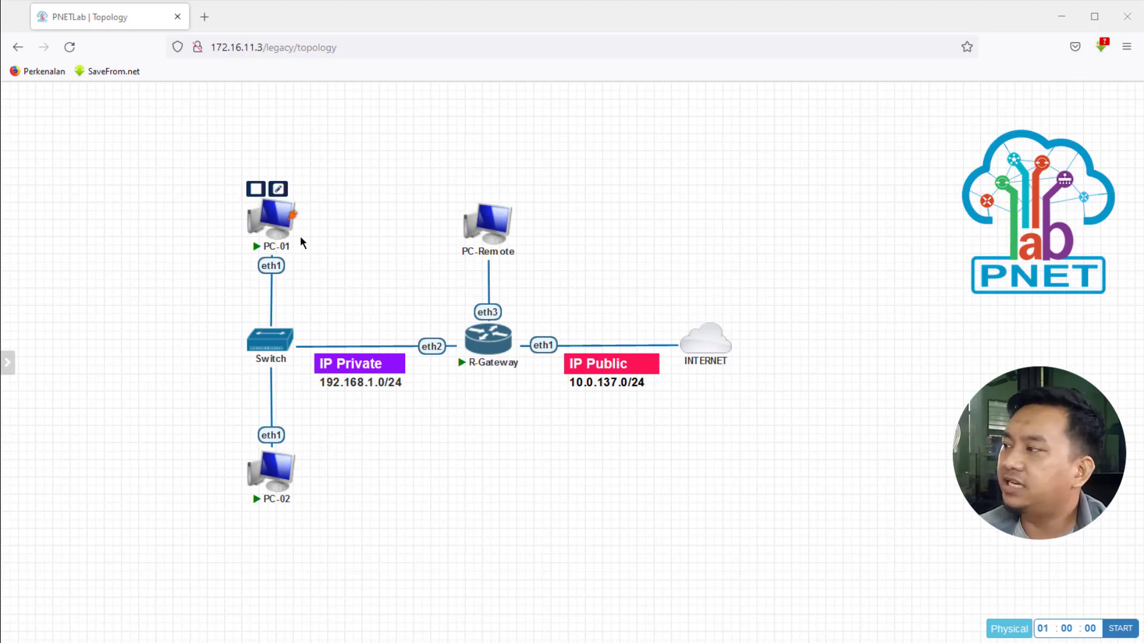
click(273, 217)
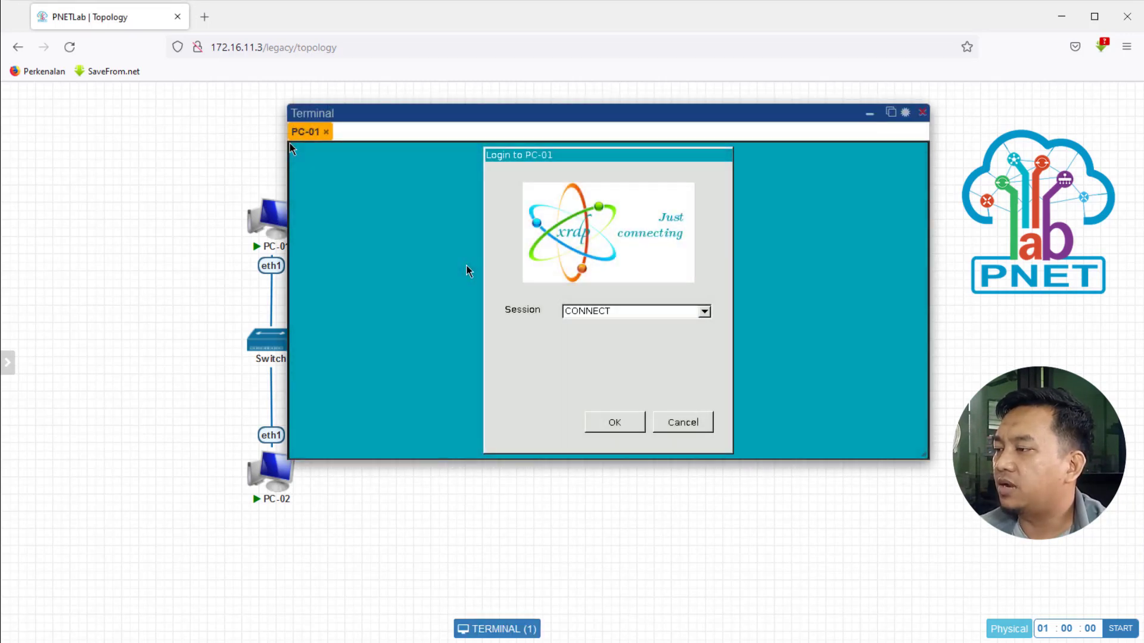
click(614, 424)
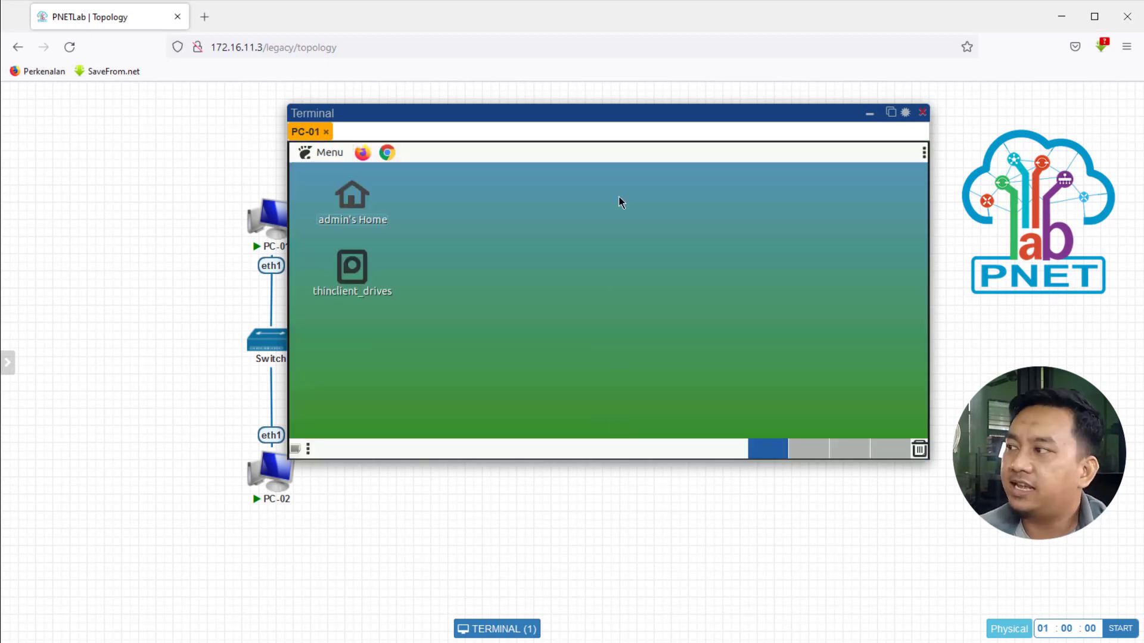
drag(602, 119, 500, 184)
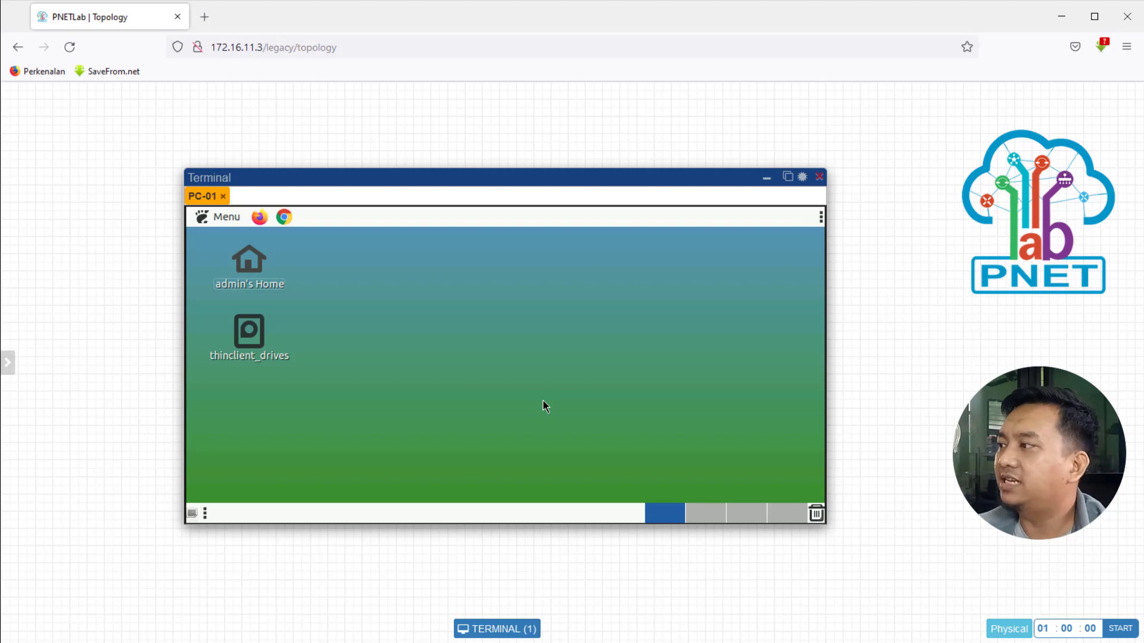
click(260, 218)
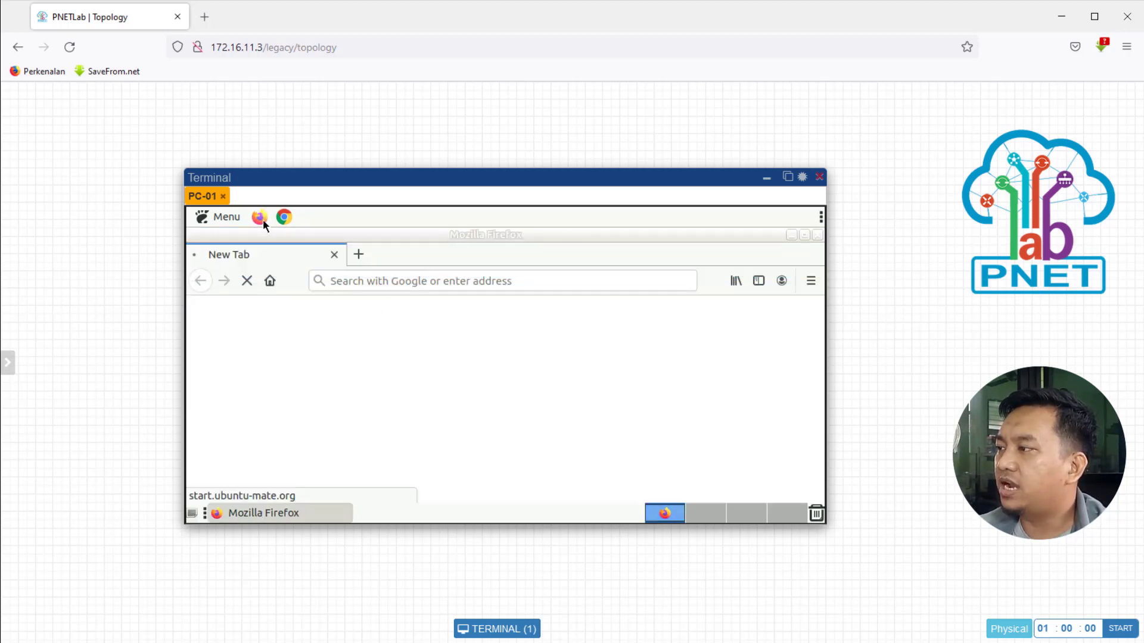
Step: Enter dnsleaktest.com in Firefox's address bar and load the site
click(537, 284)
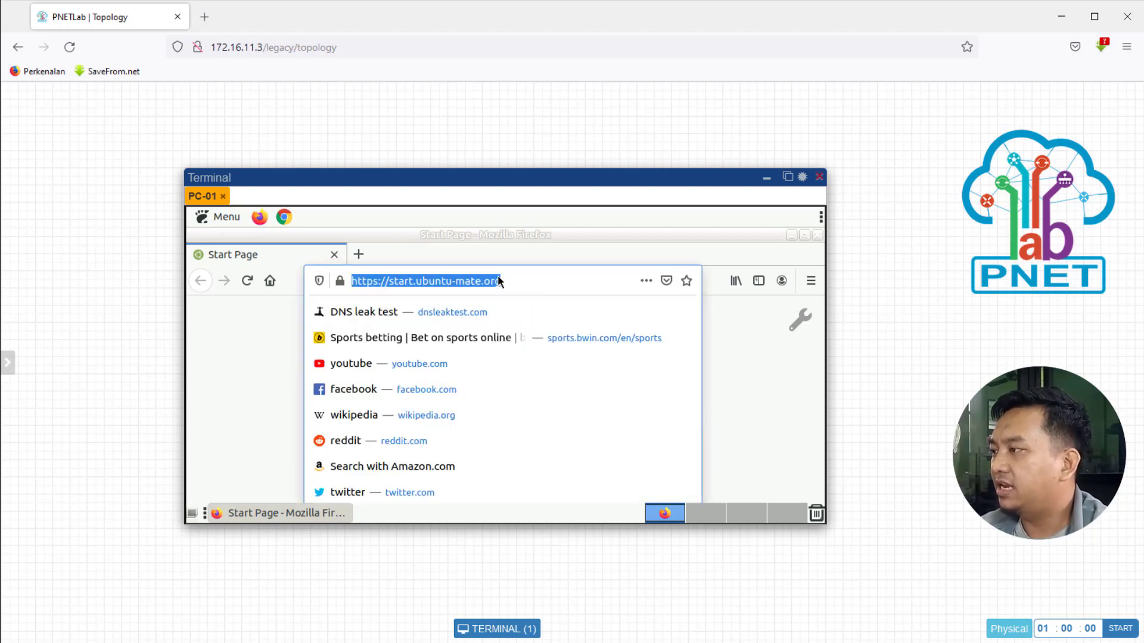
text(dnsleak)
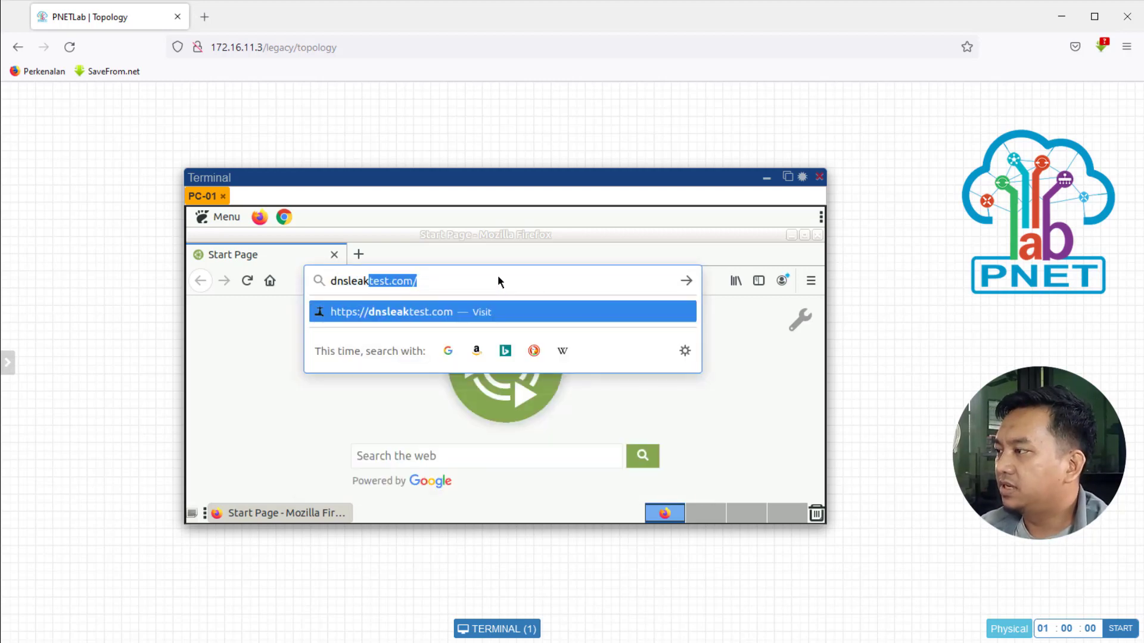
text(test)
key(BackSpace)
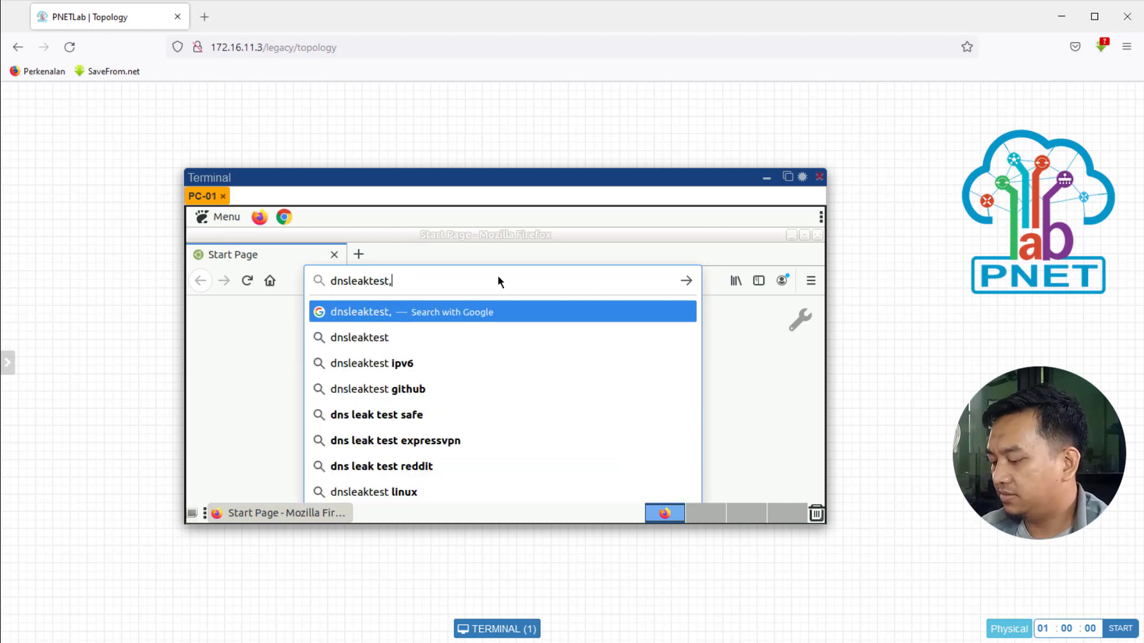
text(.com/)
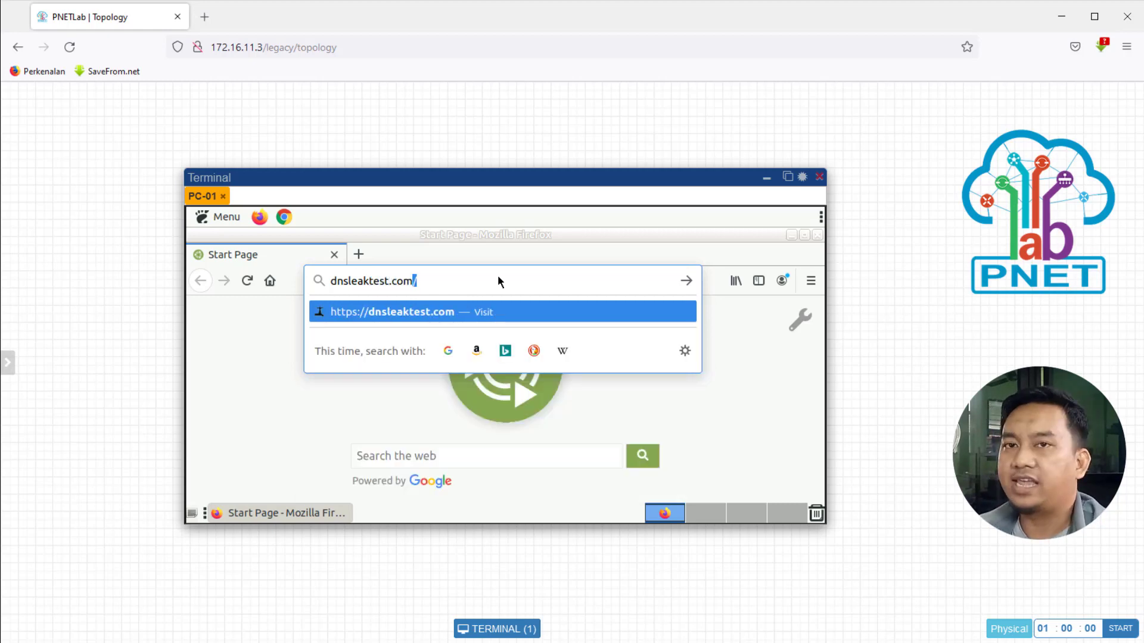
key(Return)
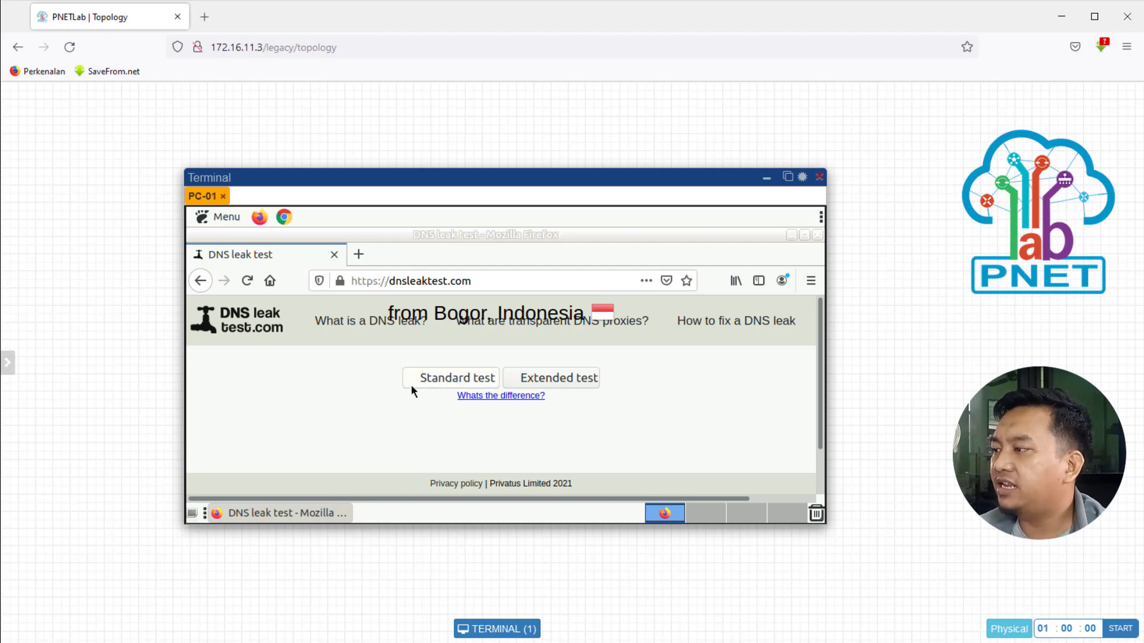
Step: Run the Standard DNS leak test and scroll to the Jakarta and Singapore DNS servers found
click(482, 386)
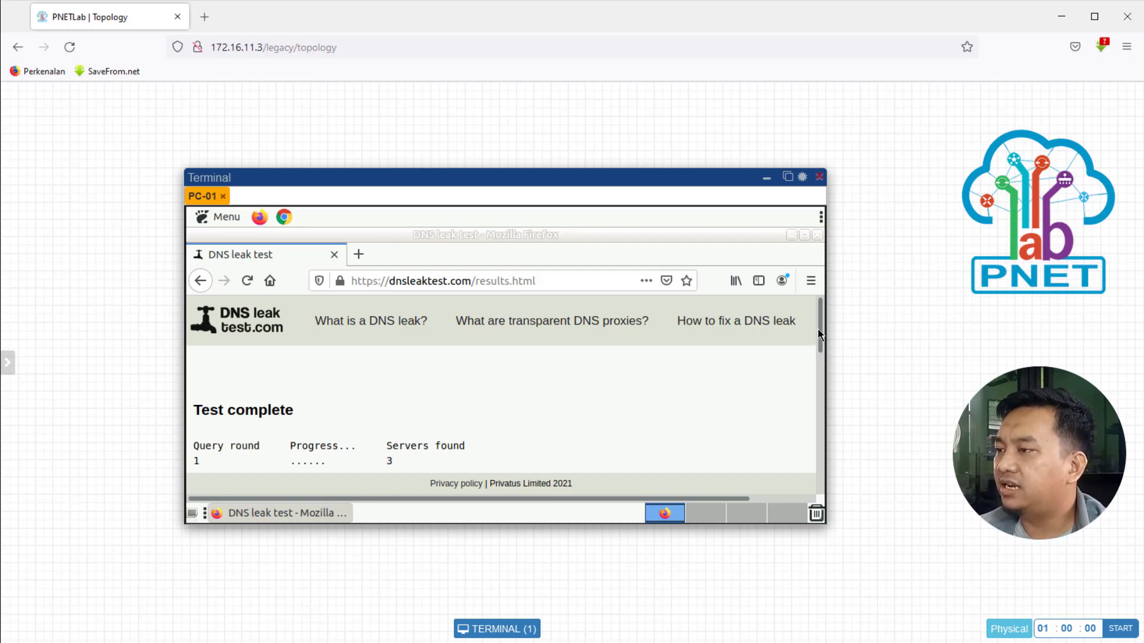
scroll(823, 333, down, 3)
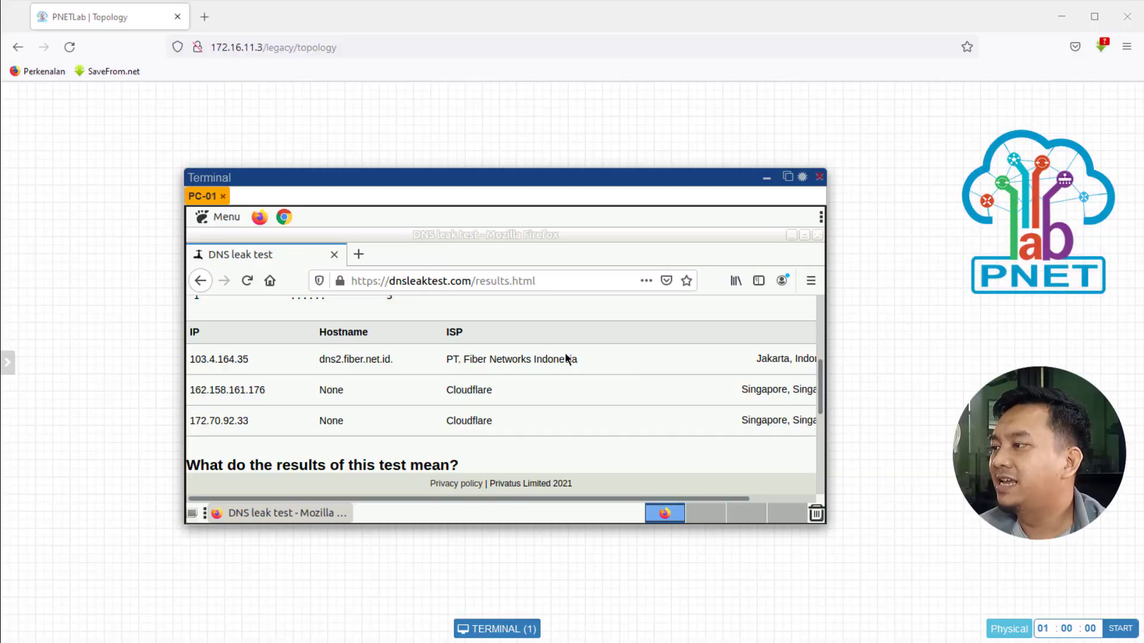
click(541, 279)
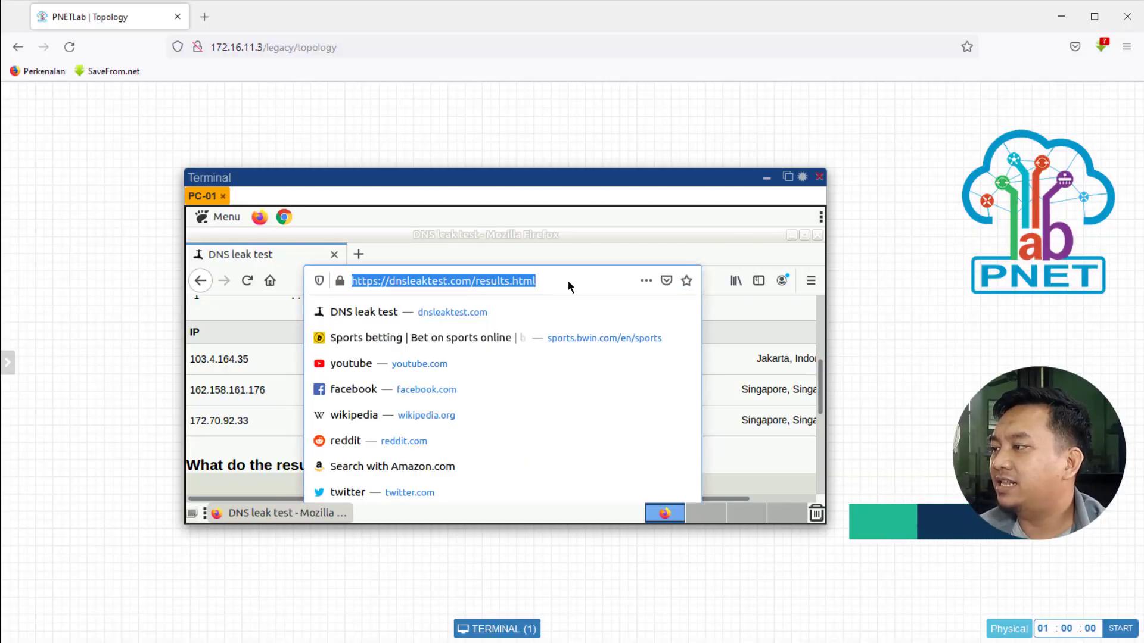
Step: Replace the address with bwin.com and load it, reaching the Potential Security Risk Ahead warning
click(570, 282)
drag(570, 281, 319, 288)
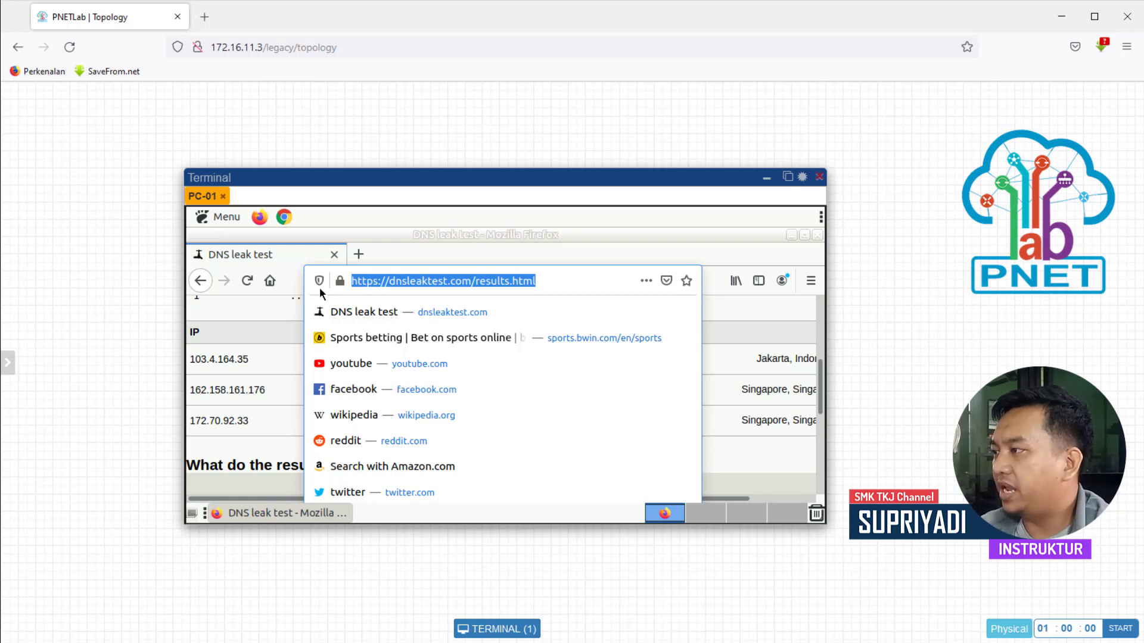
text(bwin.com)
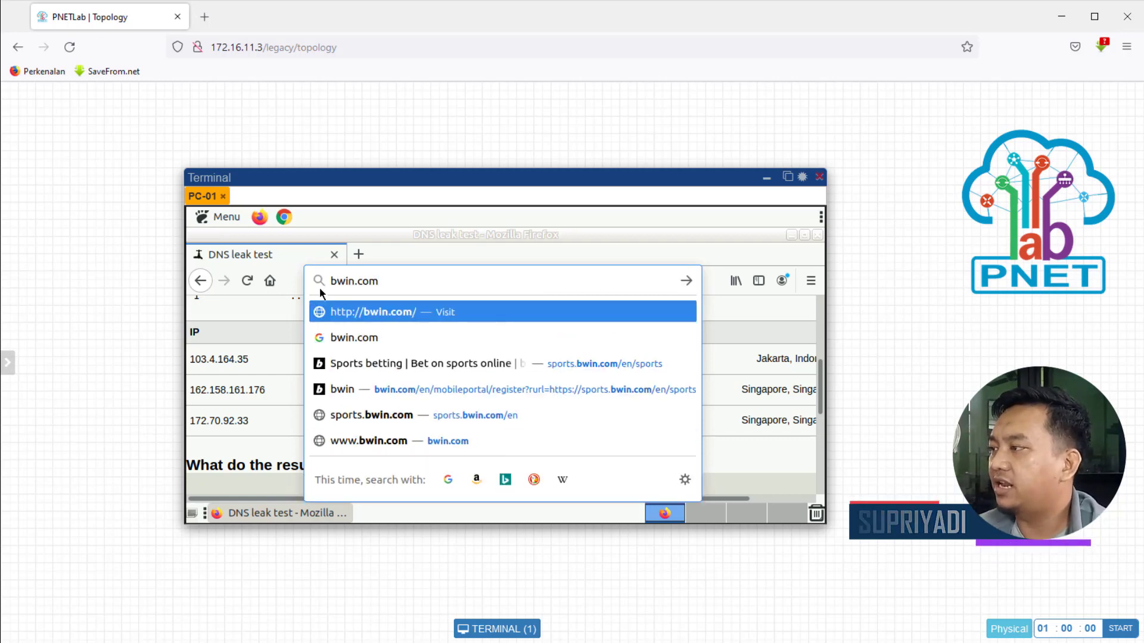
key(Return)
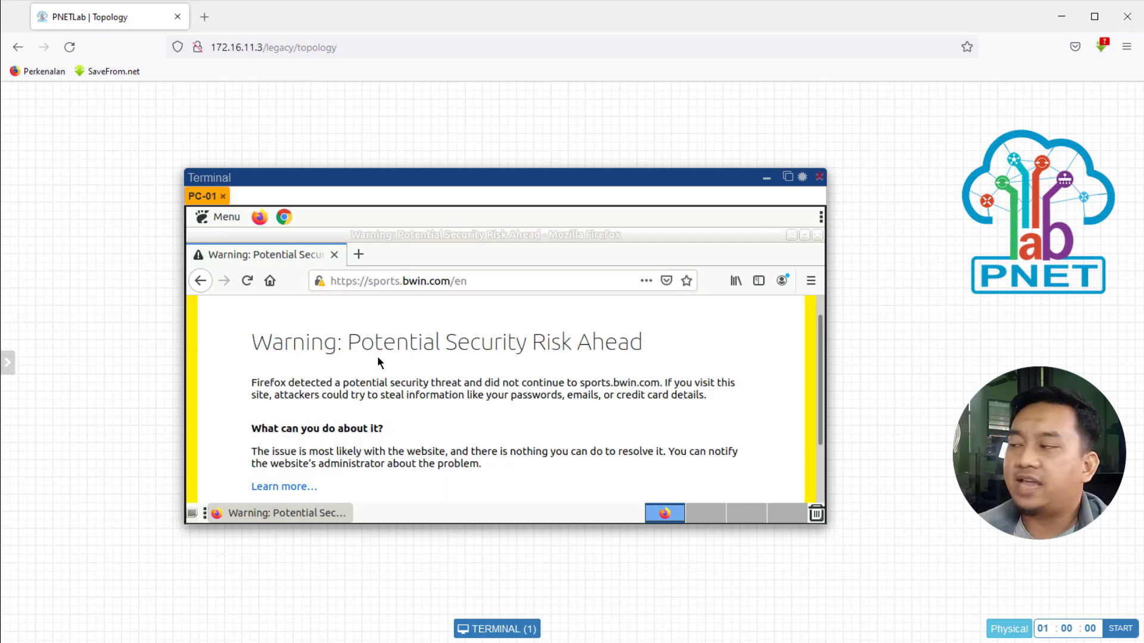
drag(255, 342, 394, 344)
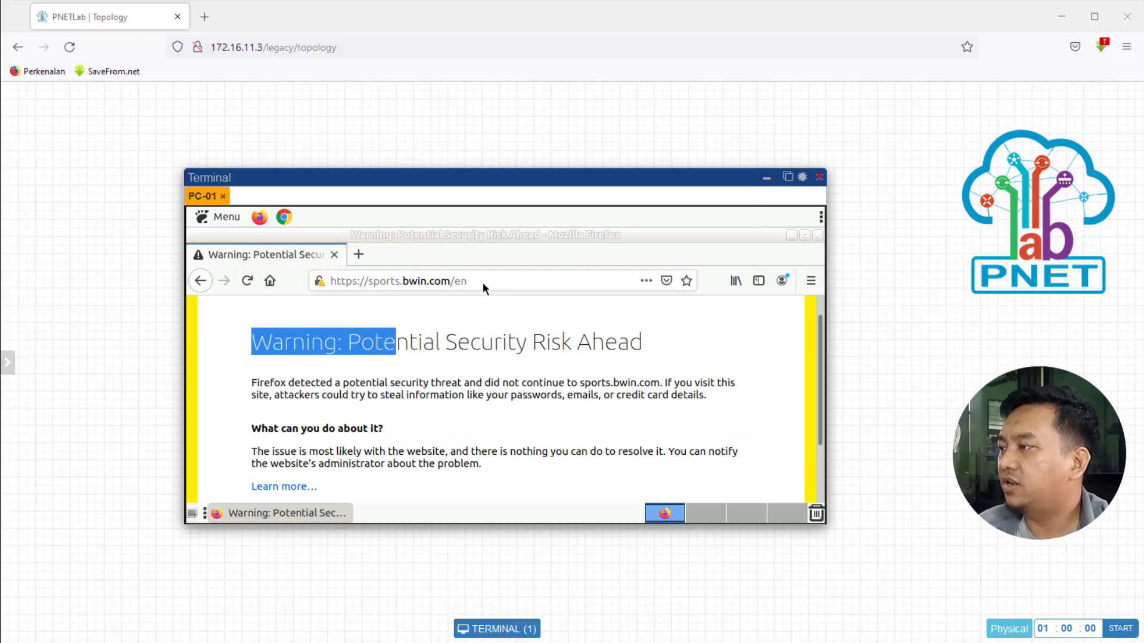
Step: Open cloudflare.com/ssl/encrypted-sni, Cloudflare's browser security check page, in PC-01's Firefox
click(484, 280)
click(516, 283)
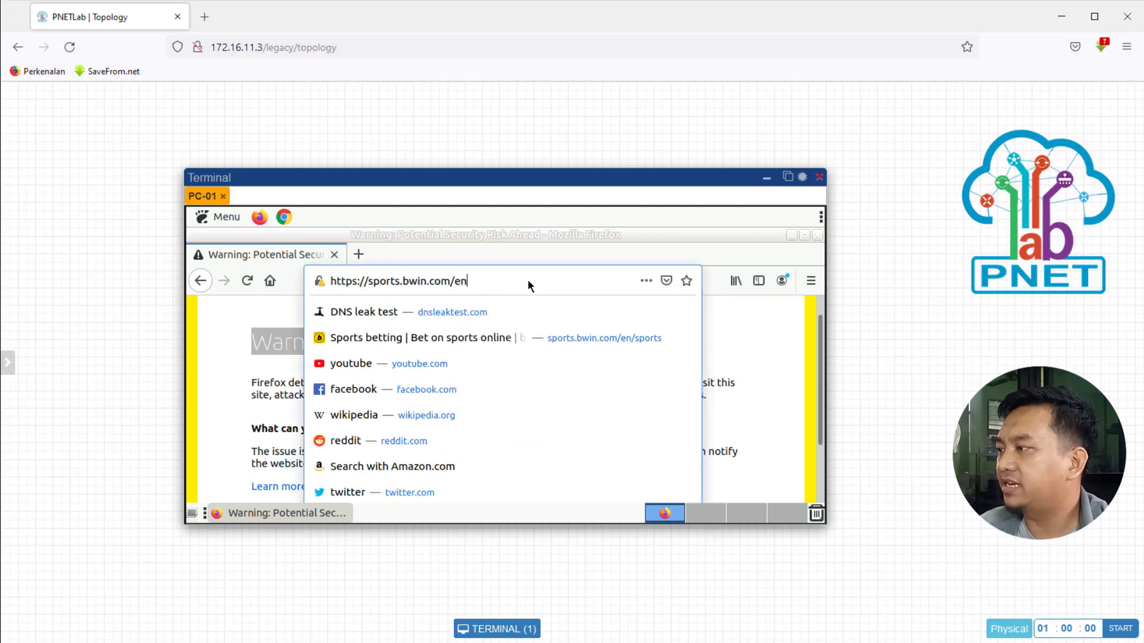
double_click(527, 279)
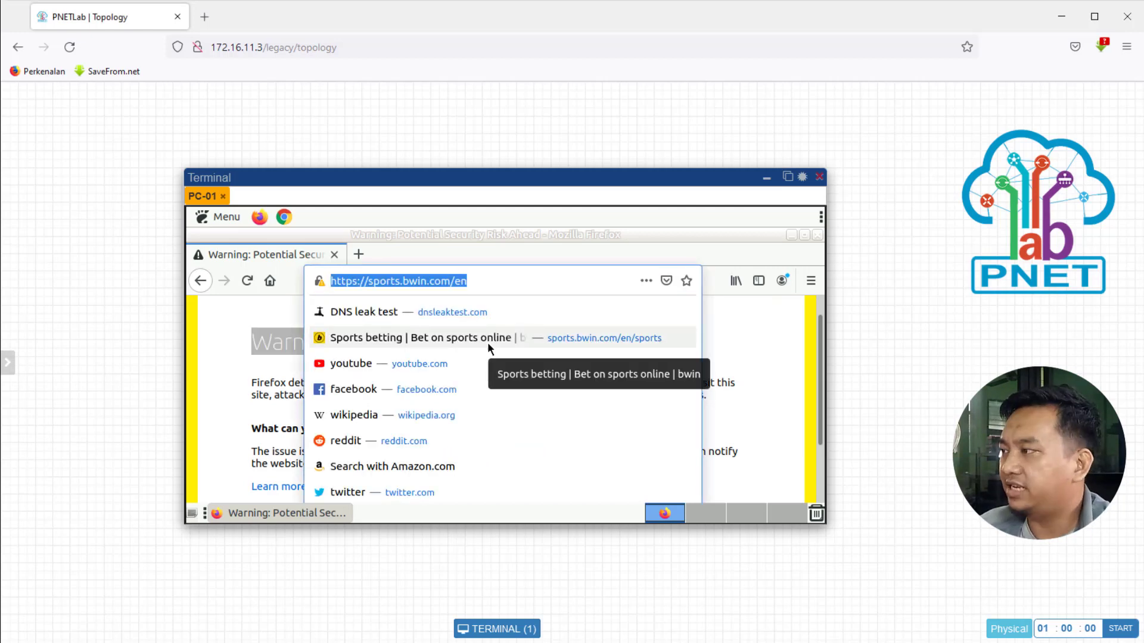
text(clou)
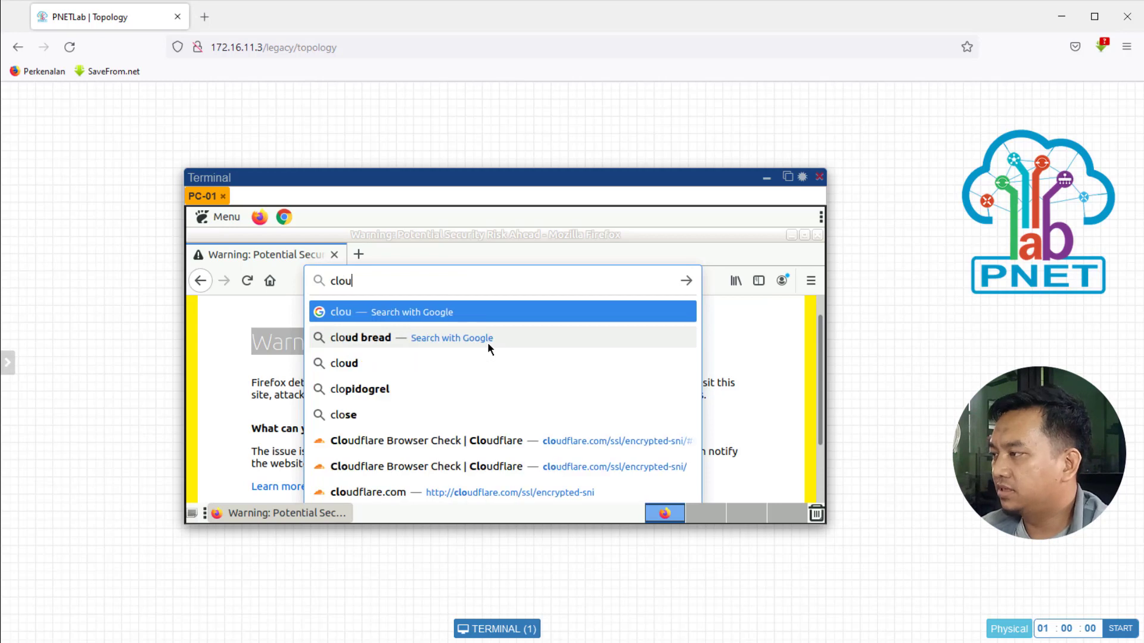
text(dfla)
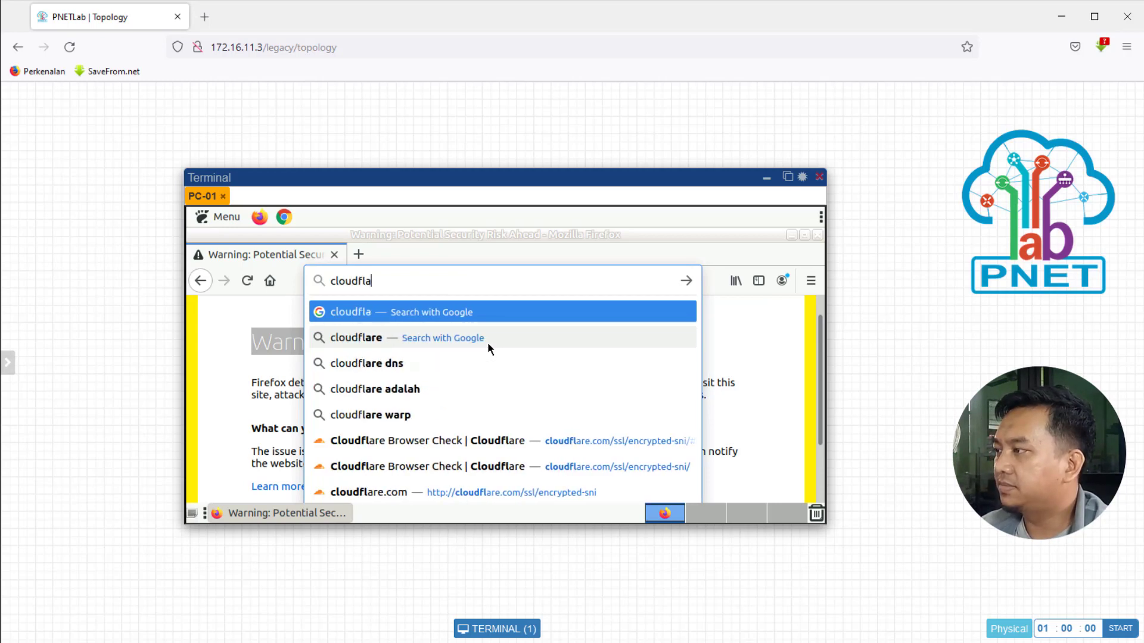
text(re.)
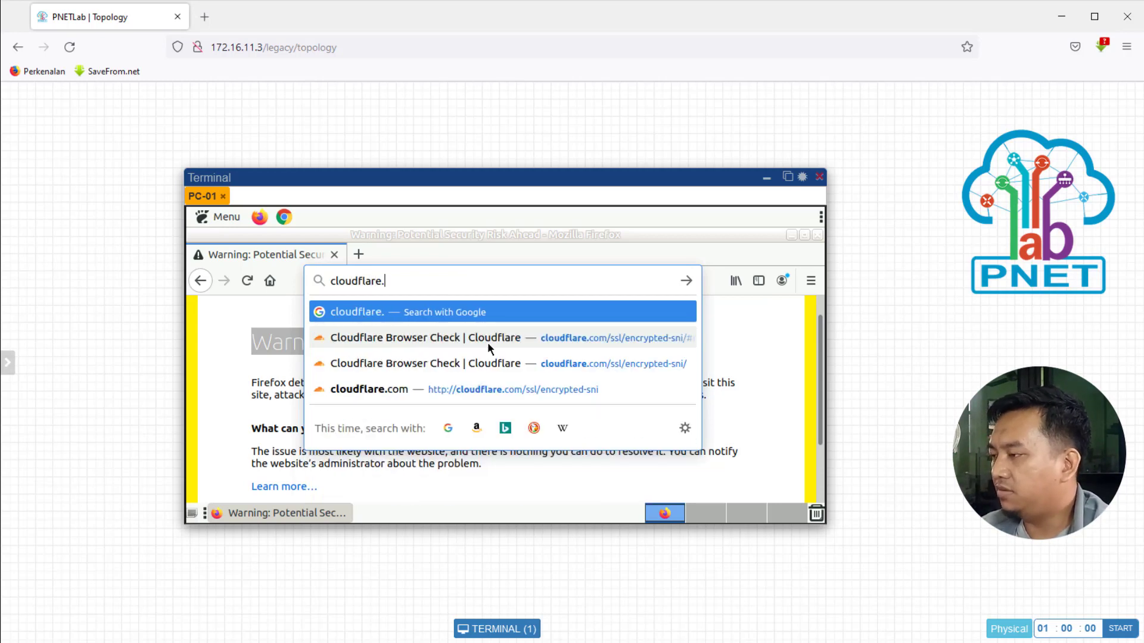
text(com/s)
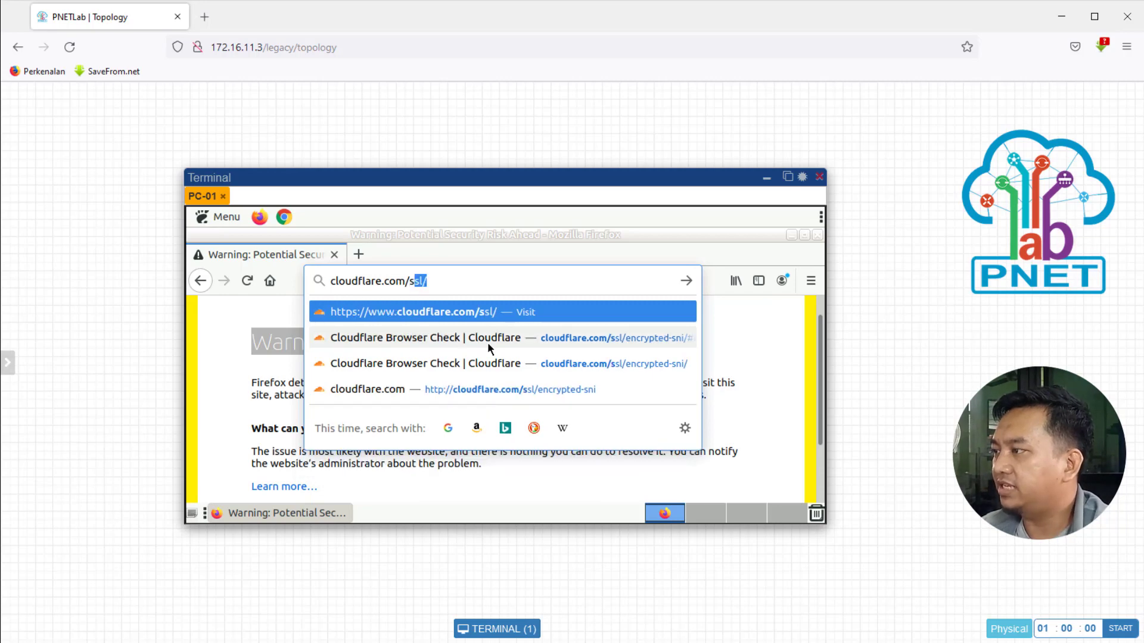
text(sll)
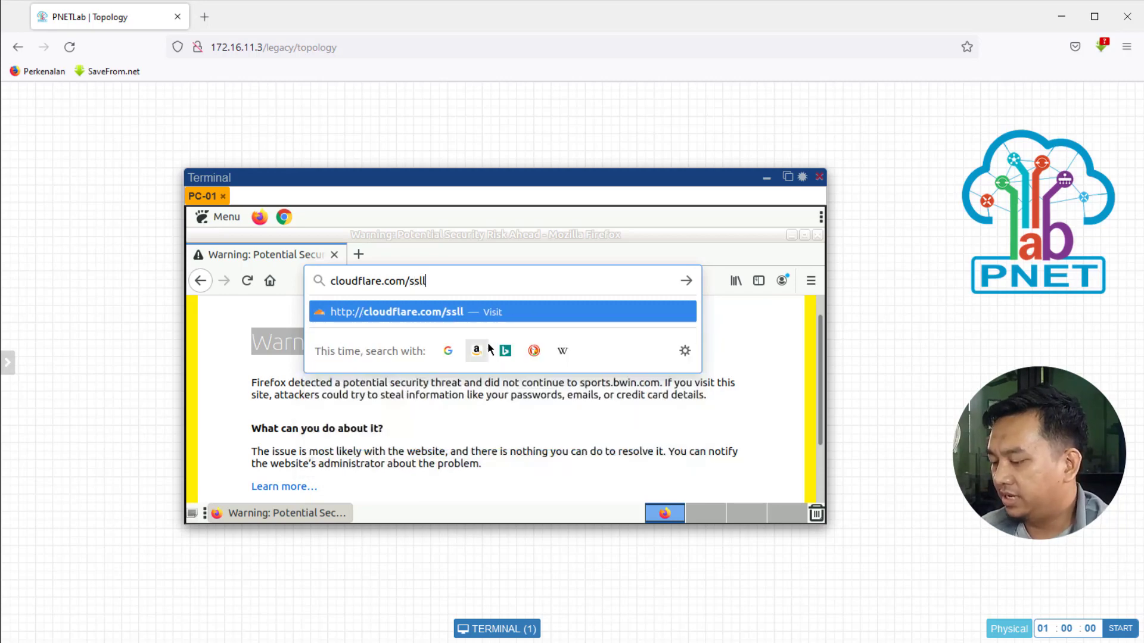
key(BackSpace)
text(/)
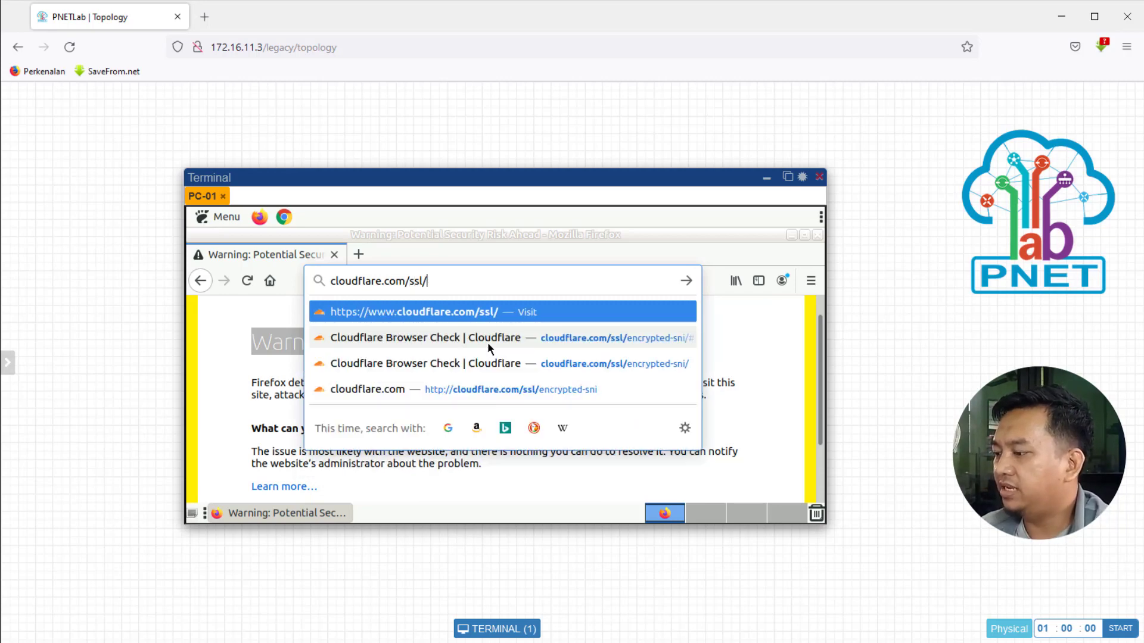
text(encrypted-sni/)
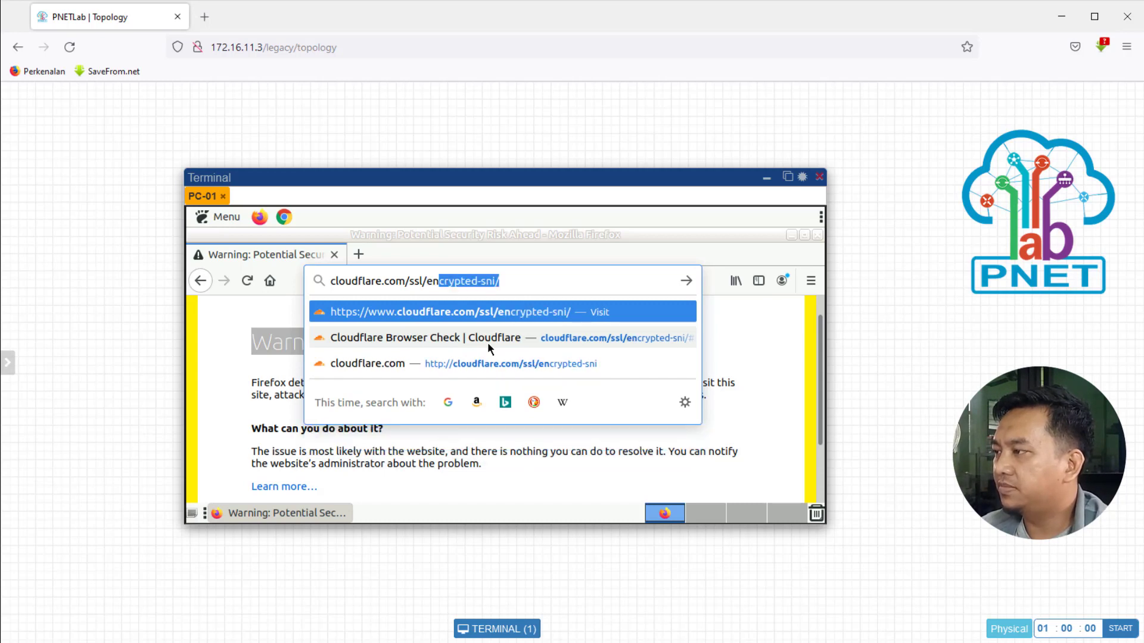
key(End)
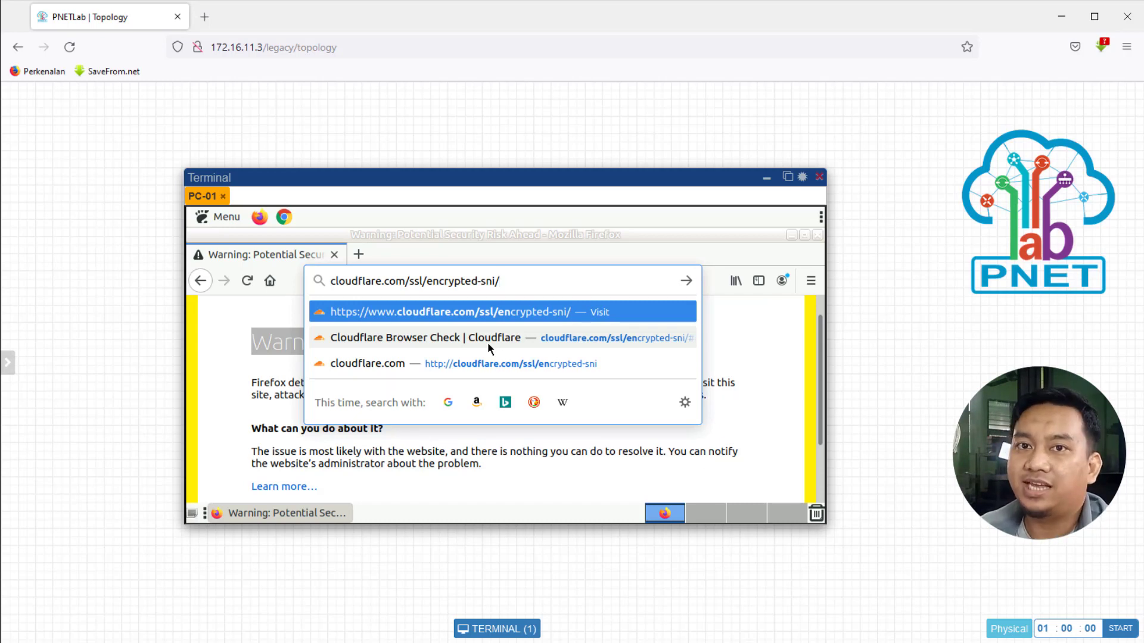
key(Return)
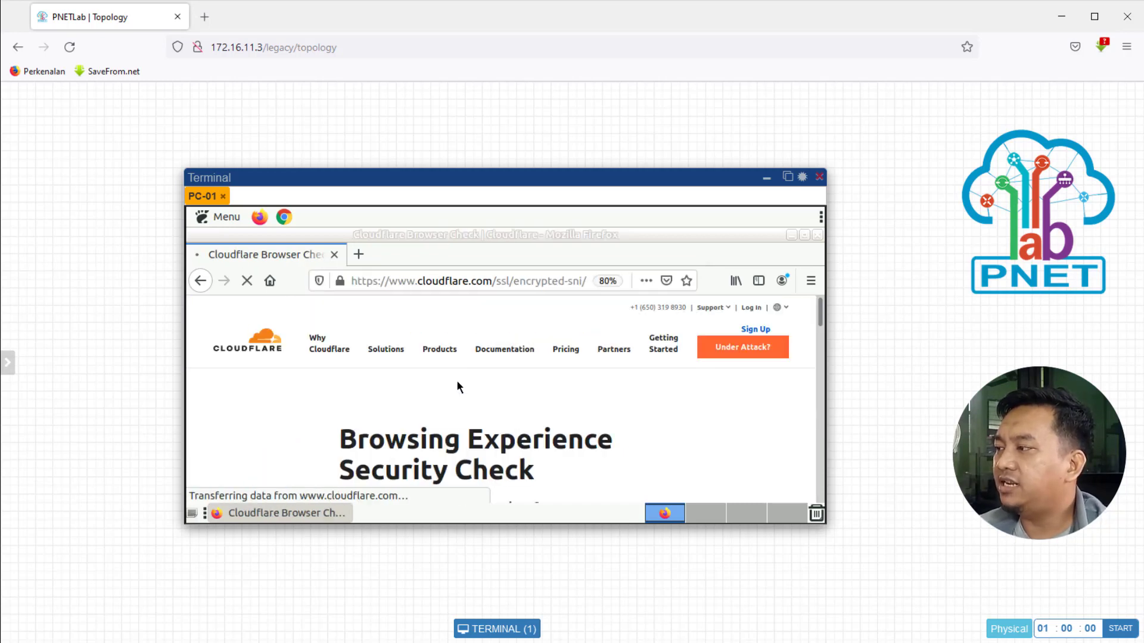
Step: Zoom the page out to 67% and scroll down to the Check My Browser button
scroll(369, 374, down, 3)
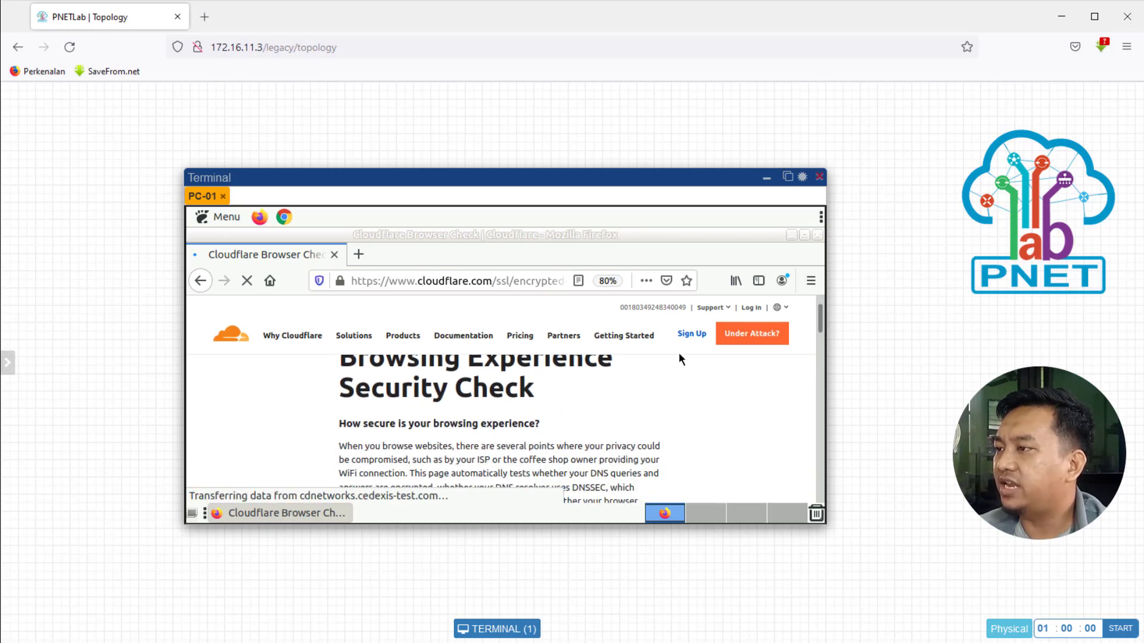
click(810, 280)
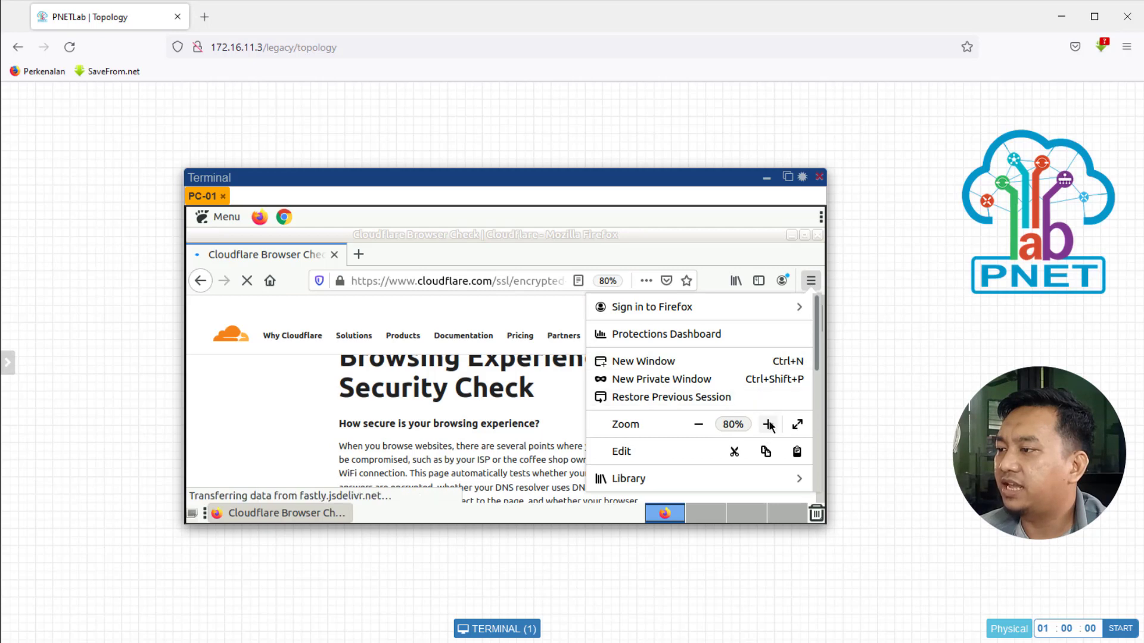
click(698, 424)
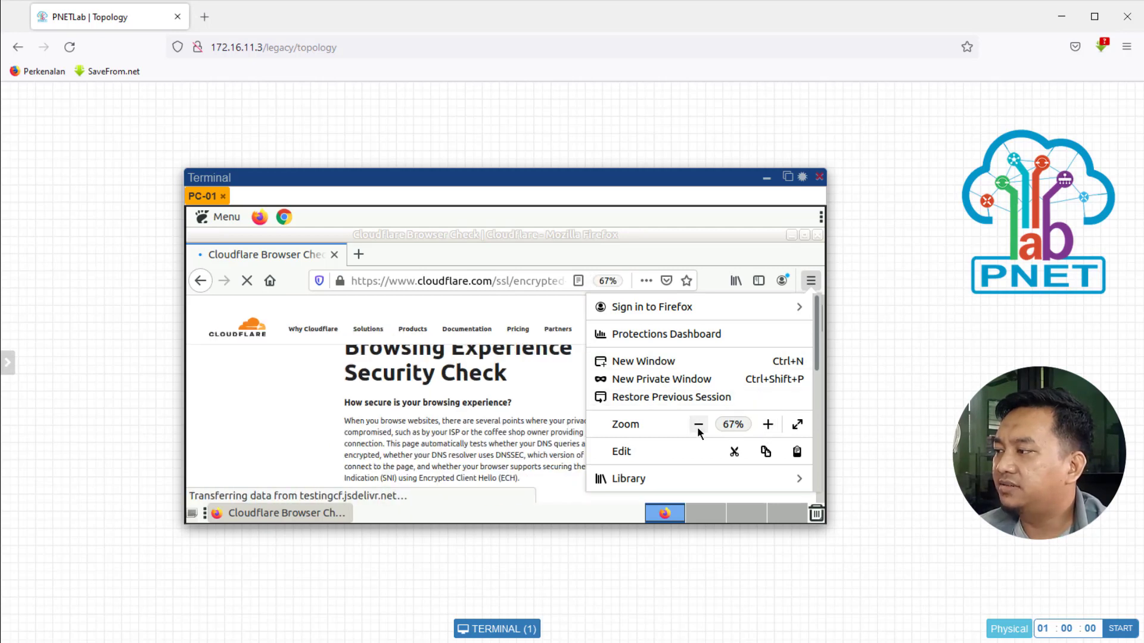
click(526, 395)
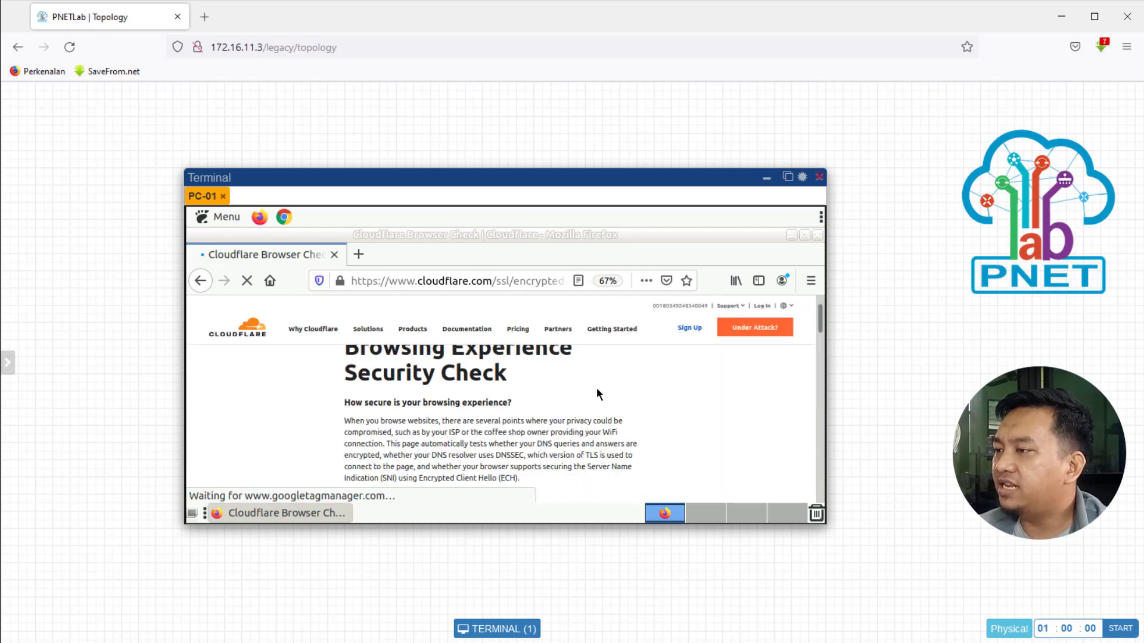
drag(820, 321, 824, 336)
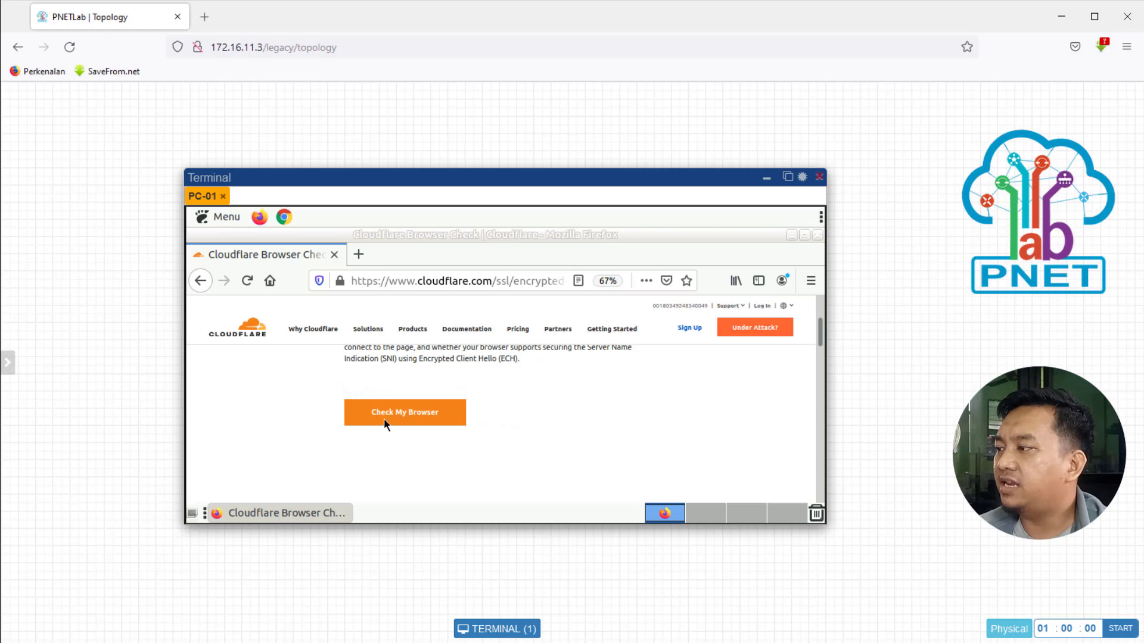
Step: Run Check My Browser and scroll to results: DNSSEC and TLS 1.3 pass, Secure SNI fails
click(416, 420)
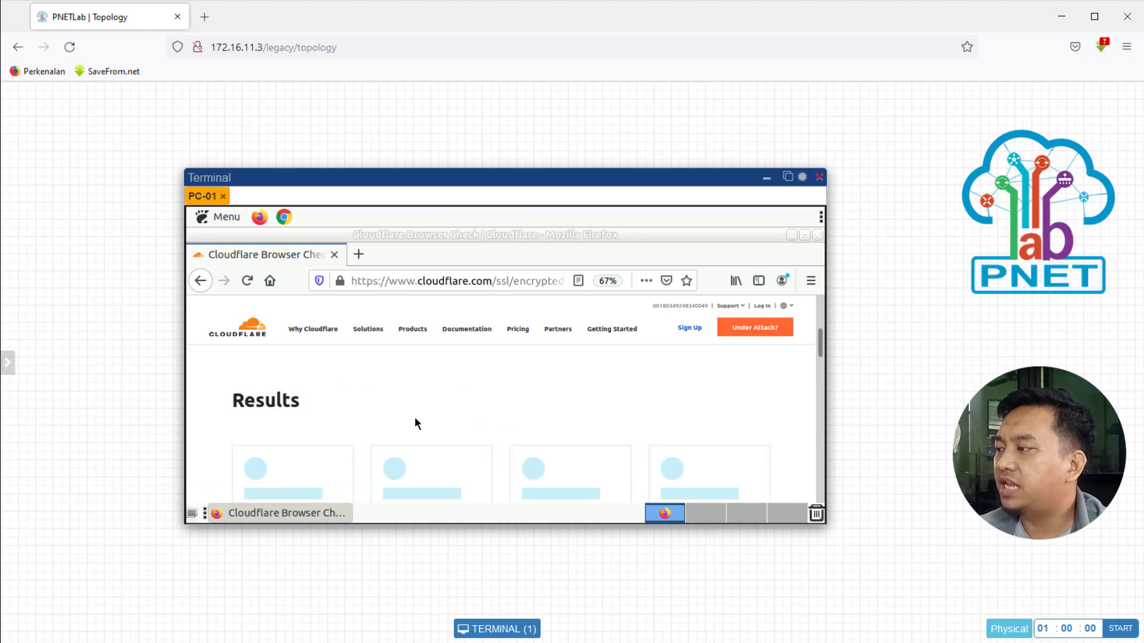
scroll(414, 420, down, 1)
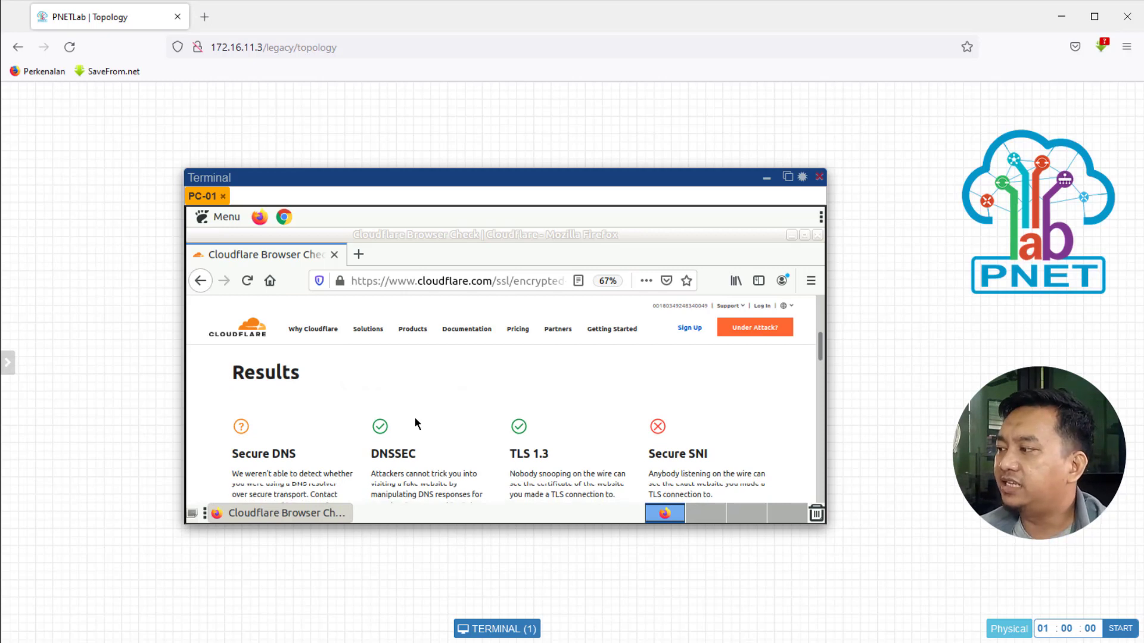
scroll(414, 417, down, 1)
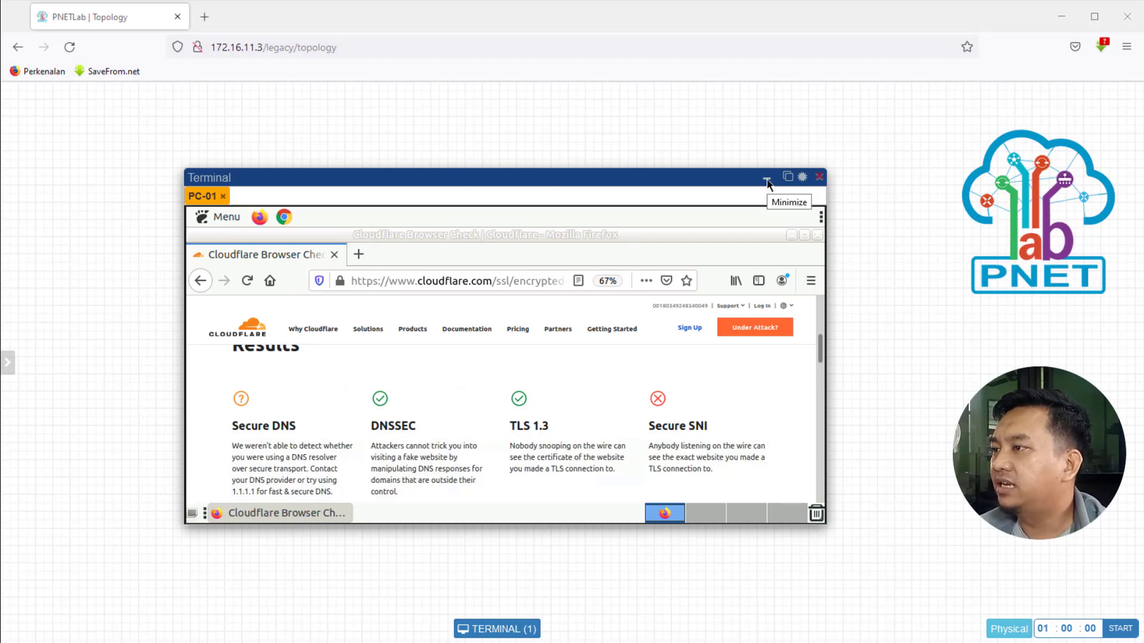
Step: Hide PC-01's console, allow WinBox to run, refresh Neighbors to find R-Gateway, then minimize WinBox
click(767, 180)
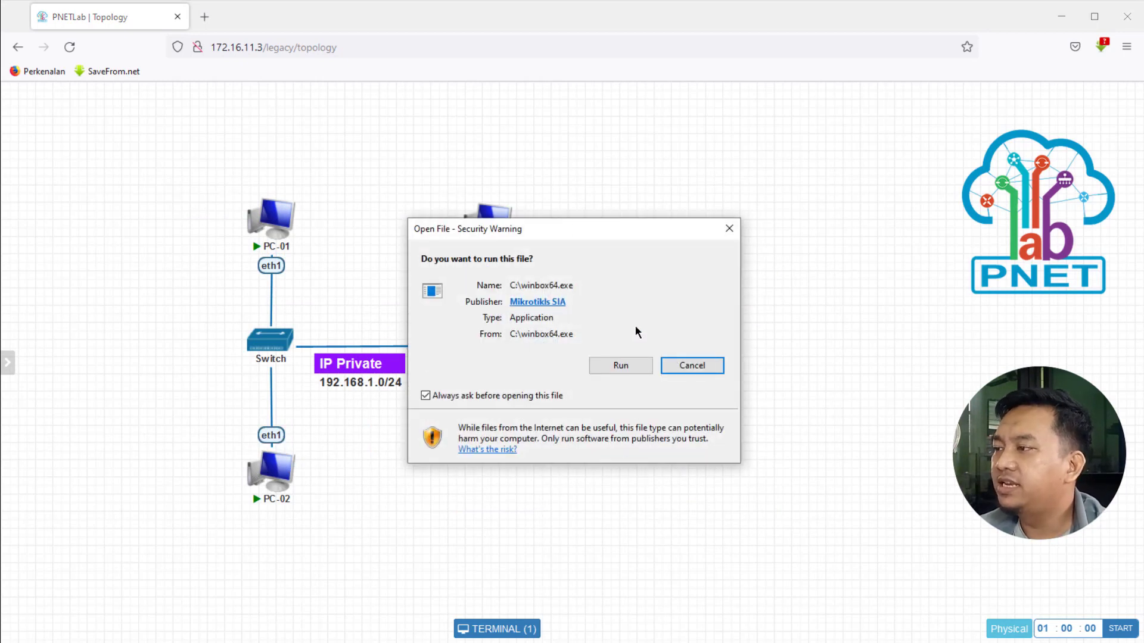
click(618, 367)
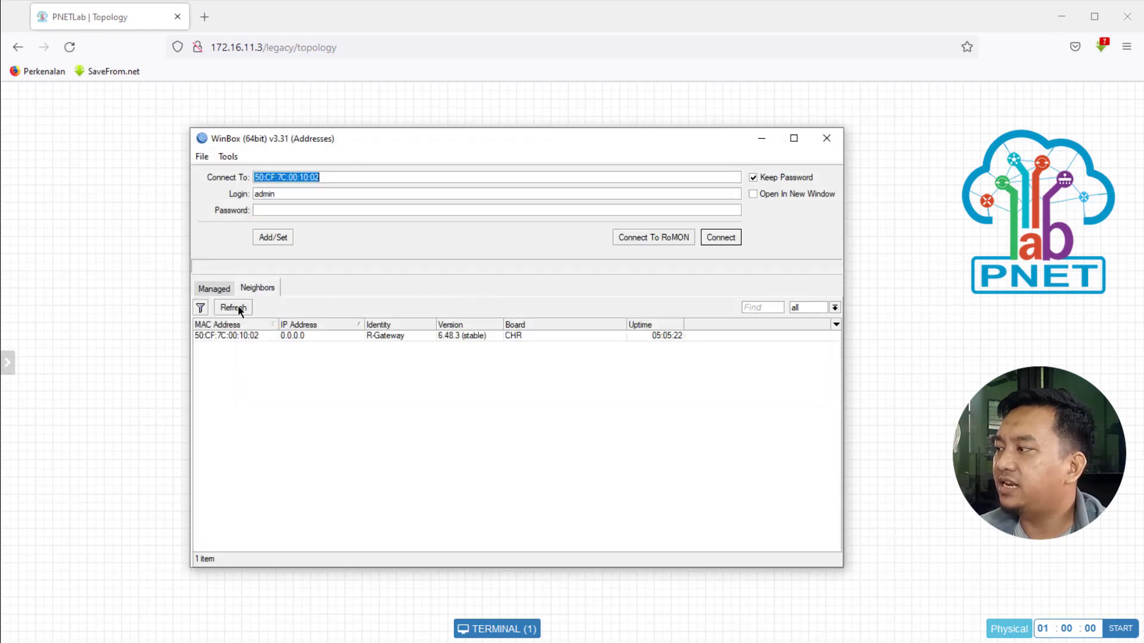
click(237, 306)
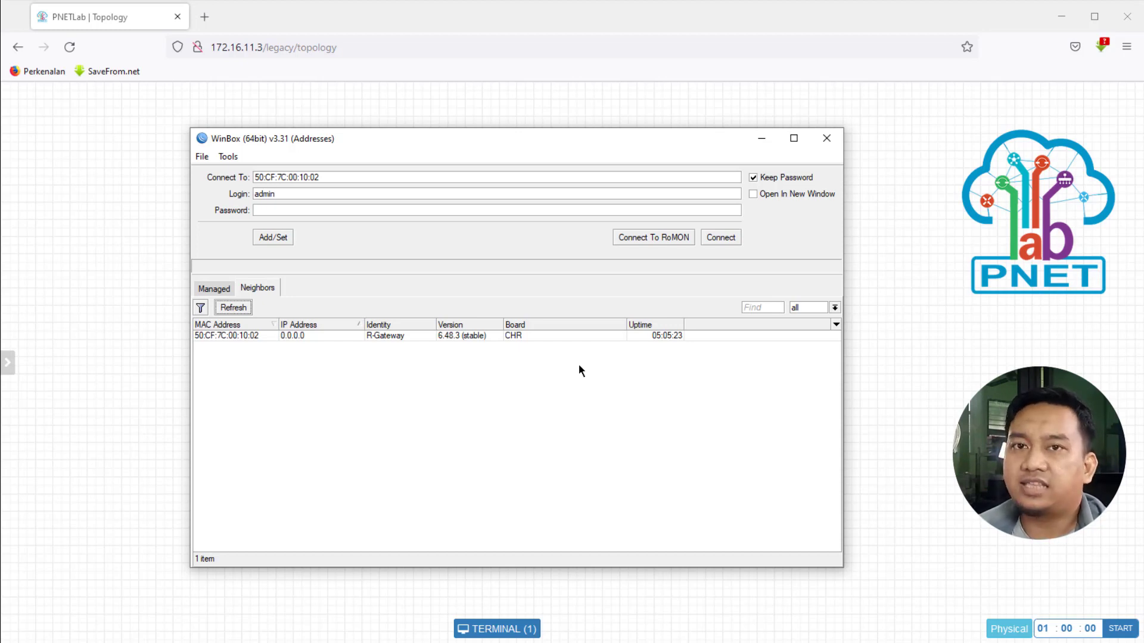
click(761, 140)
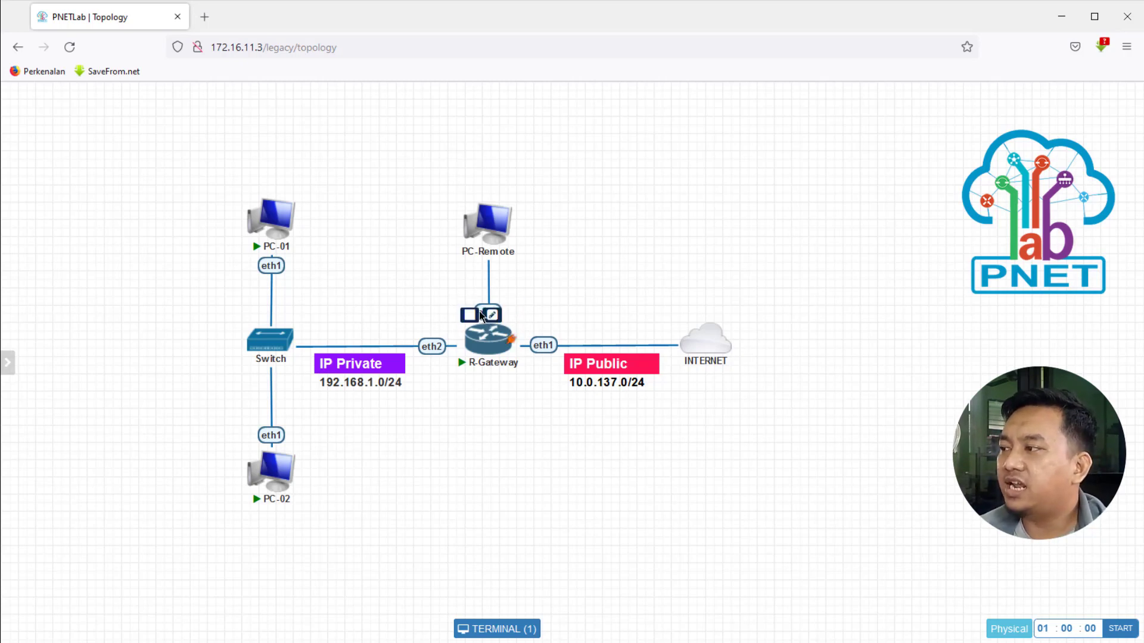
Step: Open R-Gateway's console and log in as admin to reach the RouterOS 6.48.3 prompt
mouse_move(483, 343)
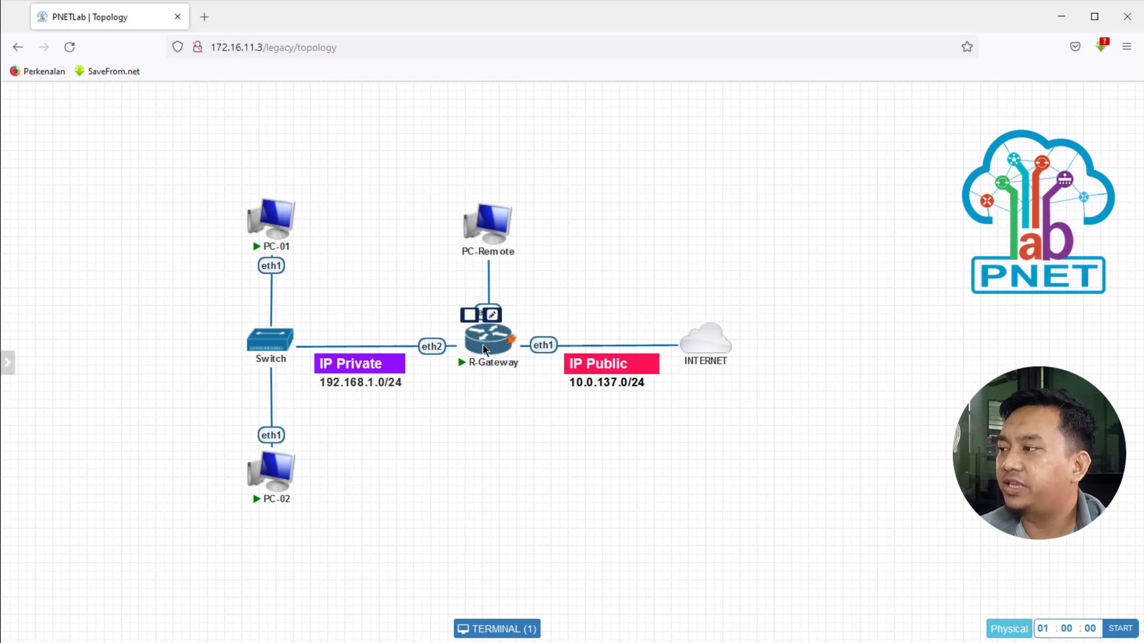
click(486, 344)
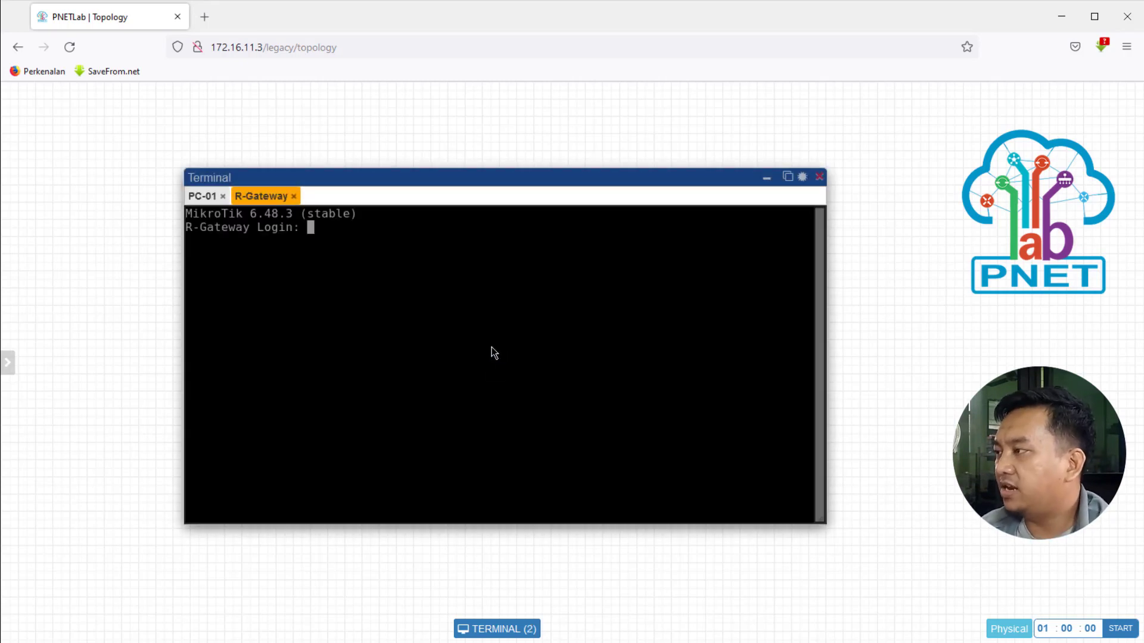
text(admin)
key(Return)
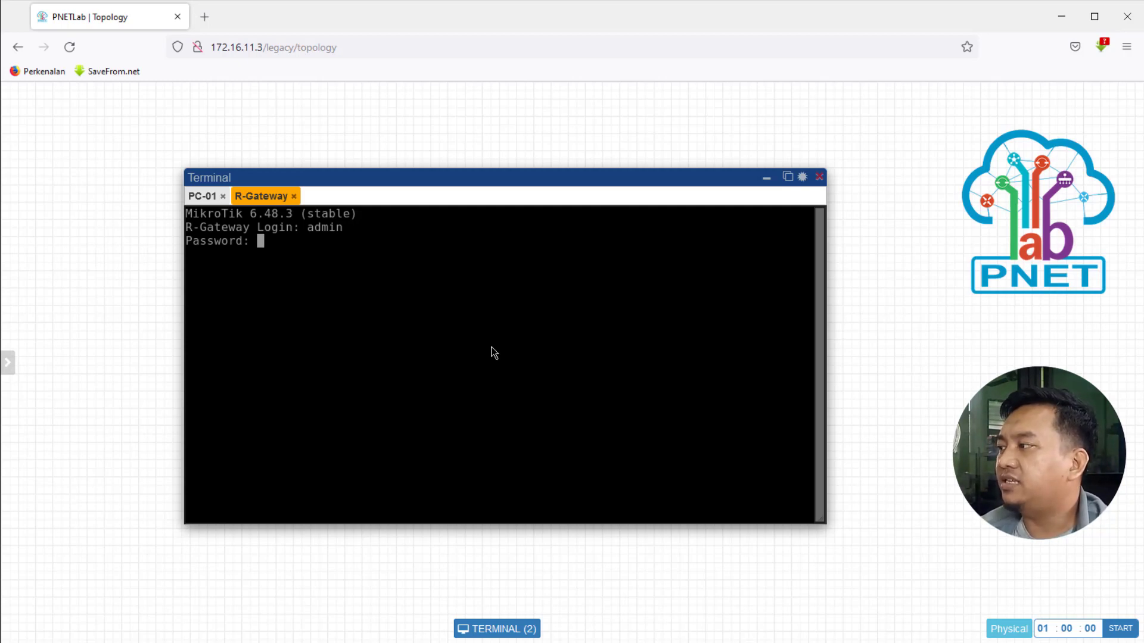
key(Return)
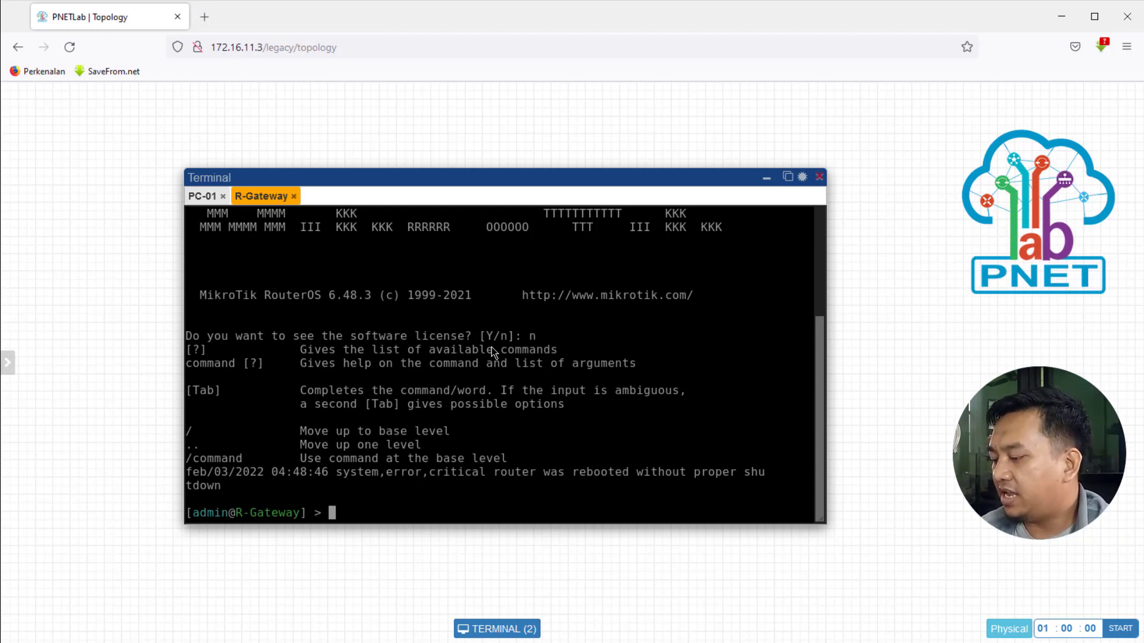
Step: Run 'interface ethernet print' on R-Gateway, which produces a garbled listing
text(interface et)
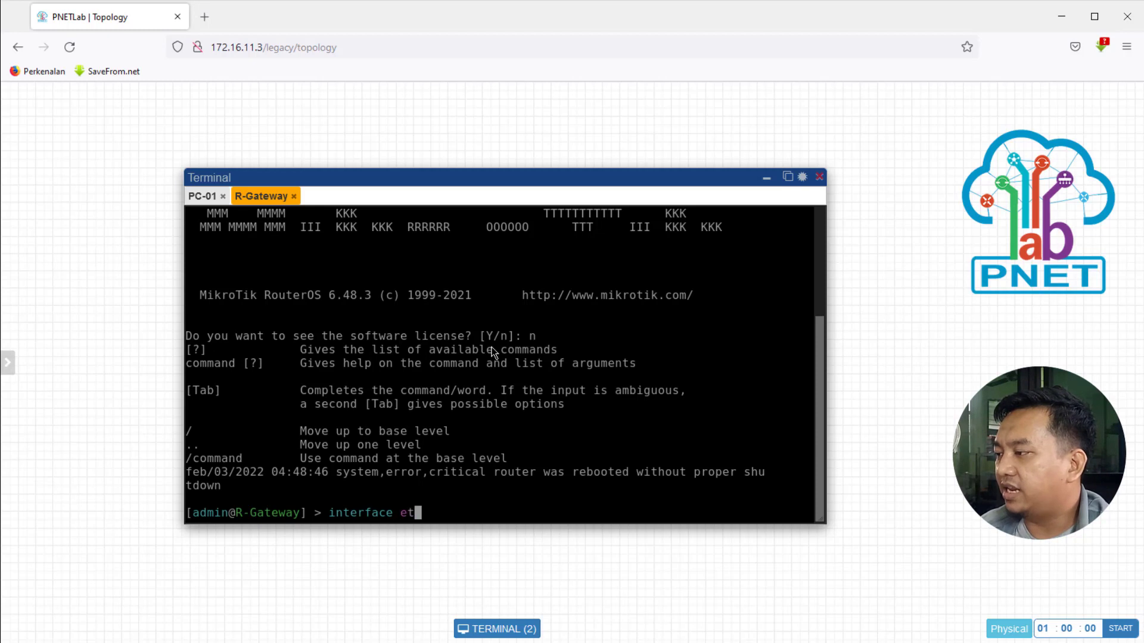
key(Tab)
text(print)
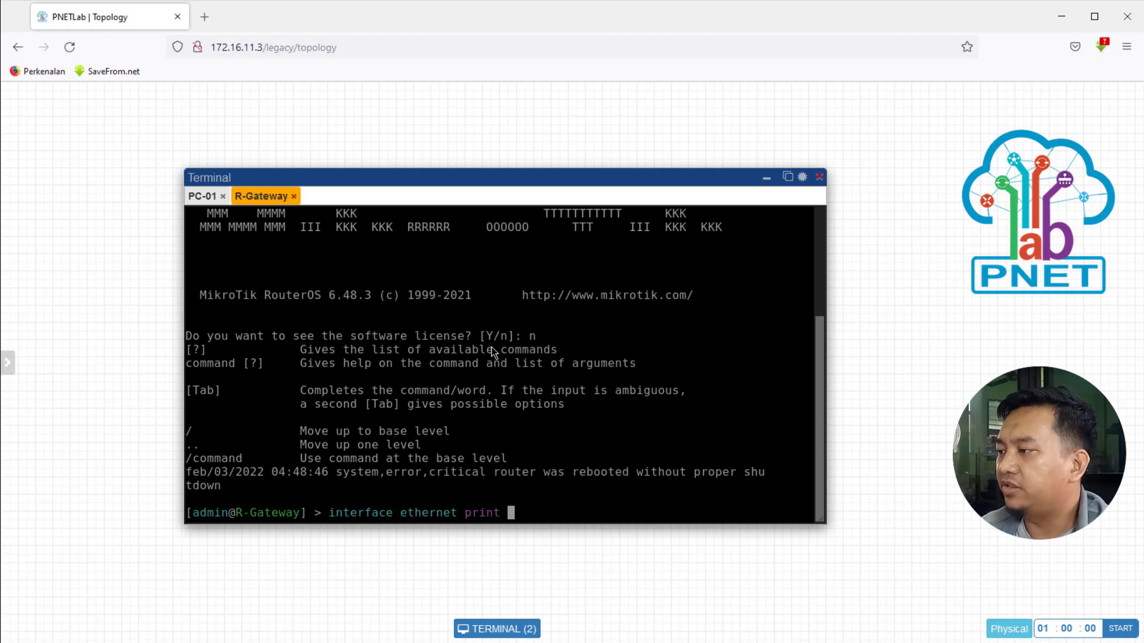
key(Return)
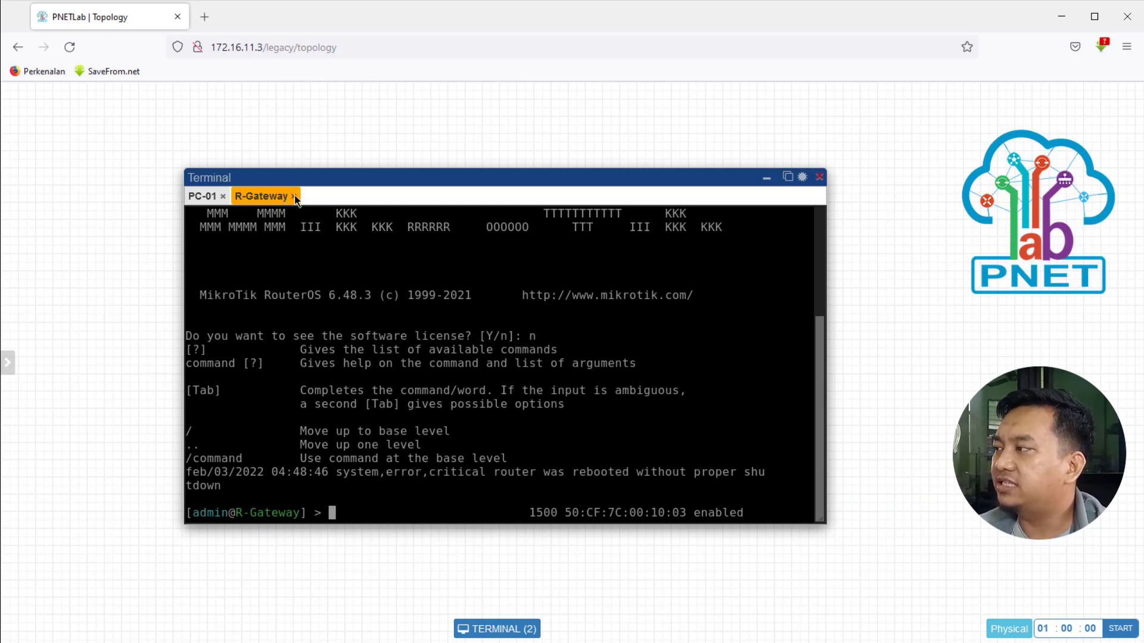
Step: Close and reopen R-Gateway's console to get a clean admin prompt
click(294, 196)
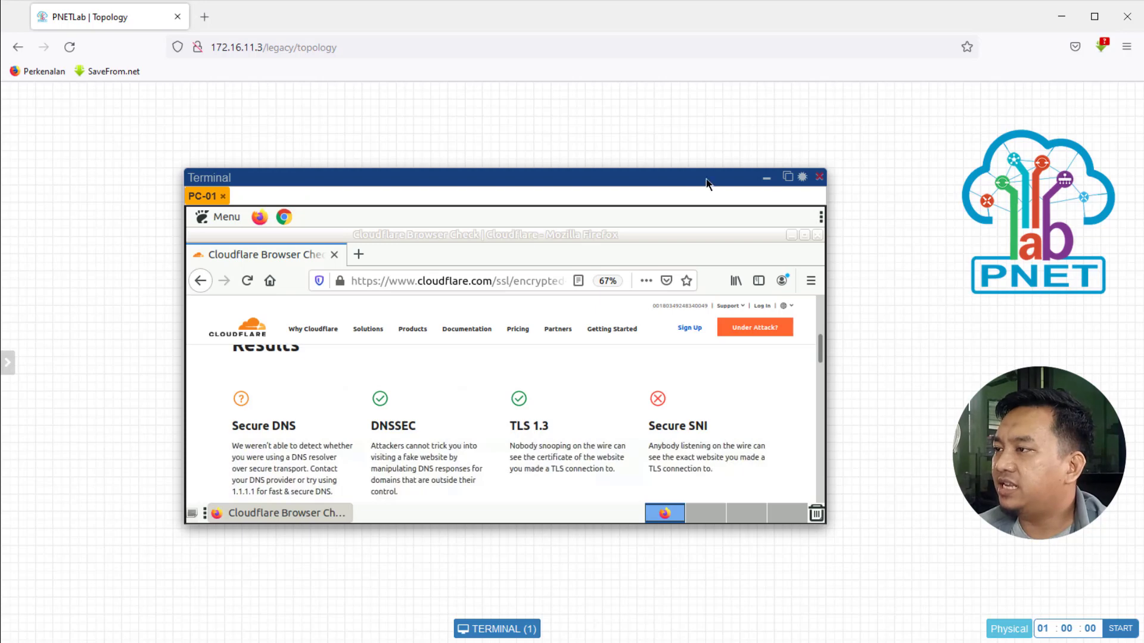
click(766, 177)
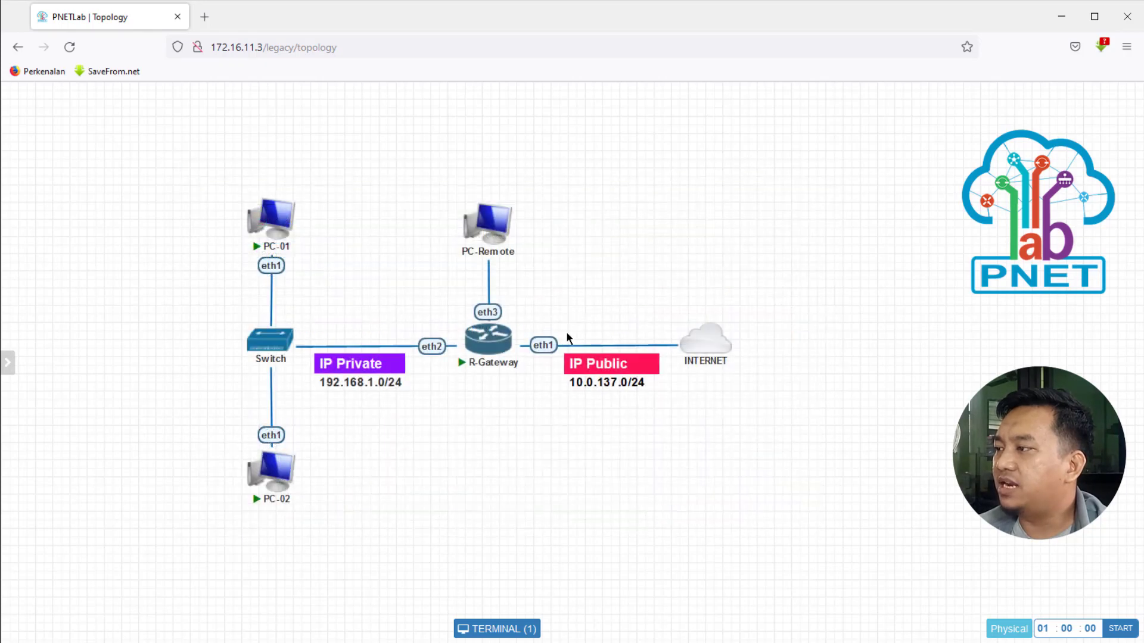
click(488, 346)
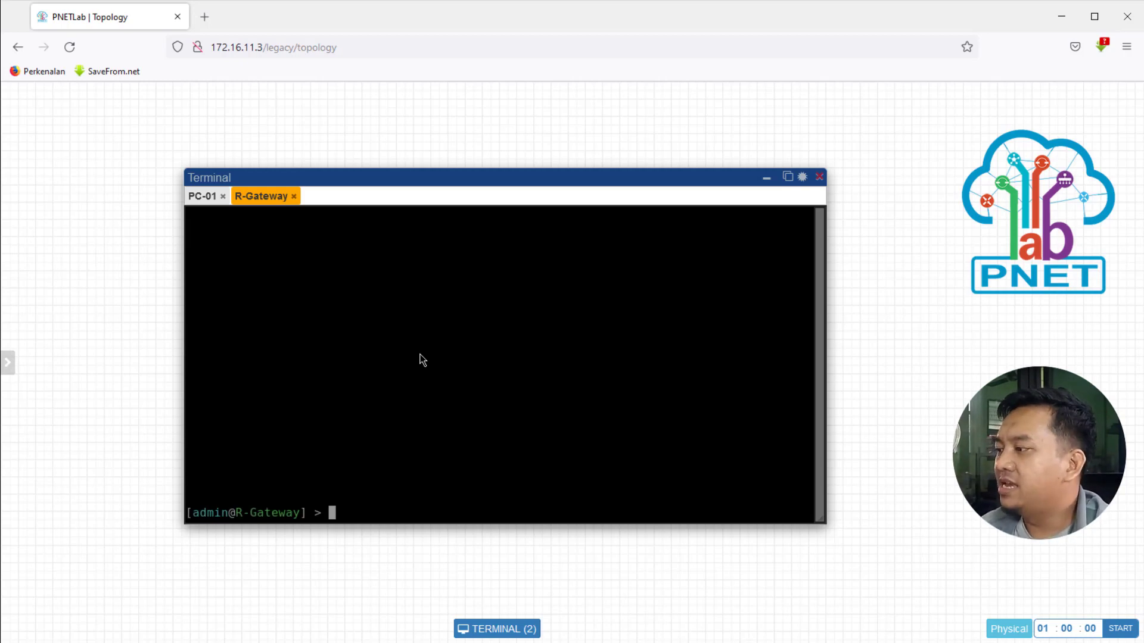
Step: Run 'interface ethernet print' and copy ether3's MAC address 50:CF:7C:00:10:02
text(interface )
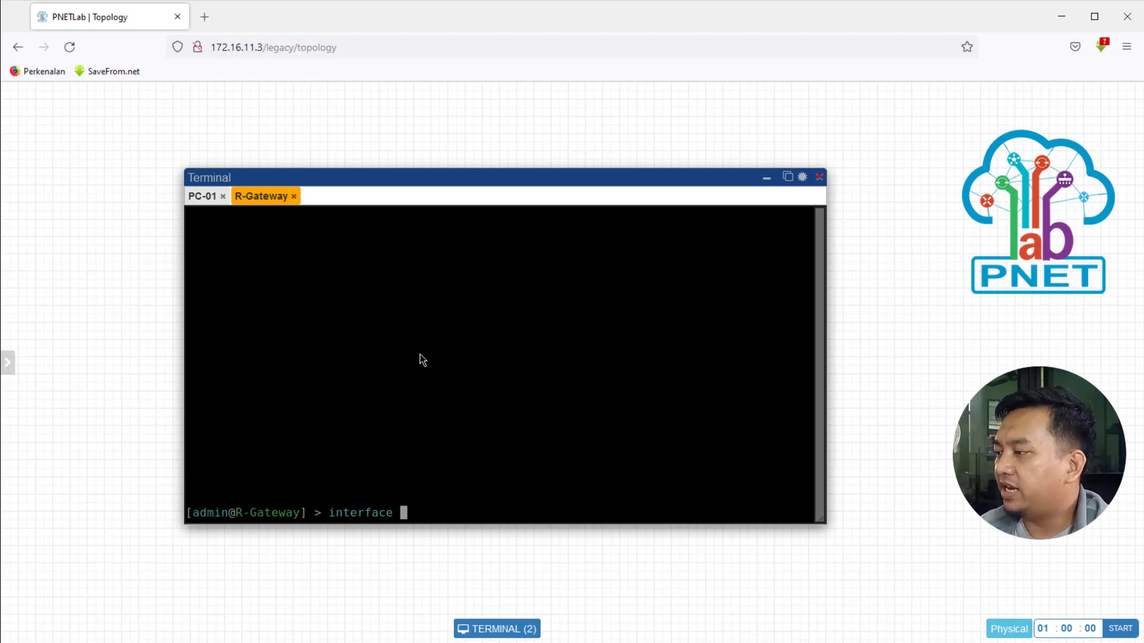
text(ethernet print)
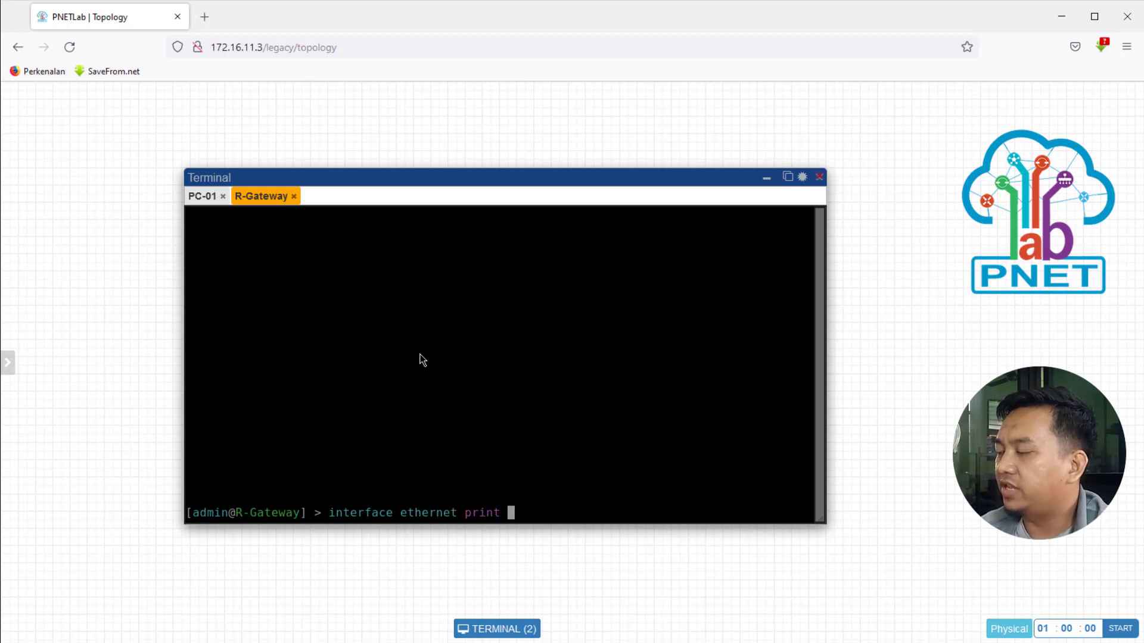
key(Return)
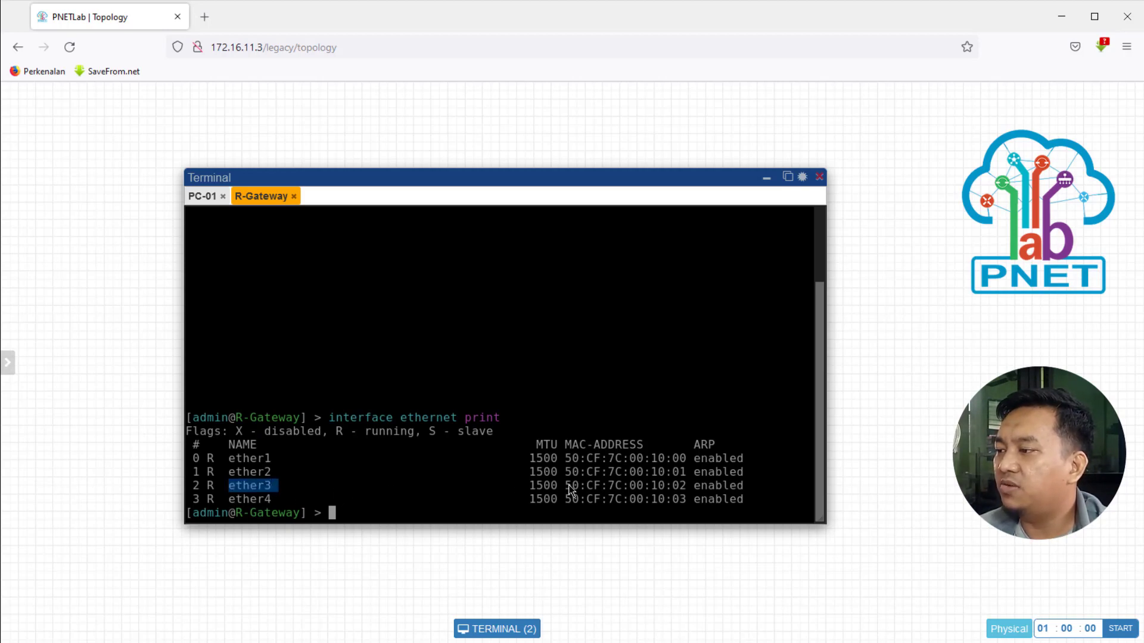
drag(566, 486, 660, 484)
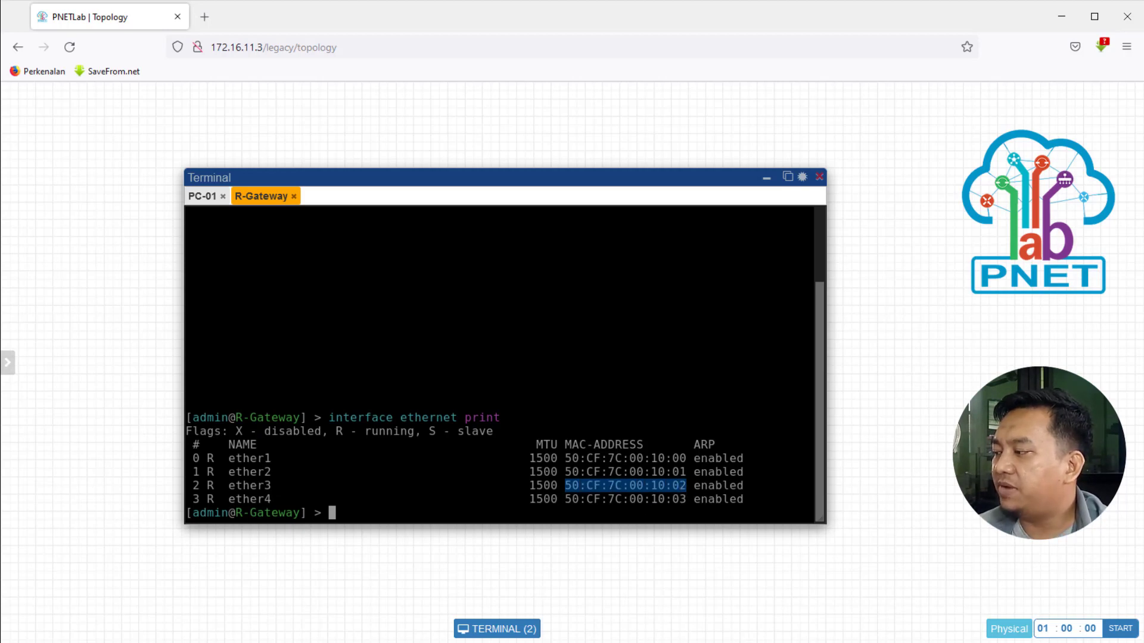
Step: Paste the copied MAC into WinBox's Connect To field as the connection target
click(105, 640)
click(335, 175)
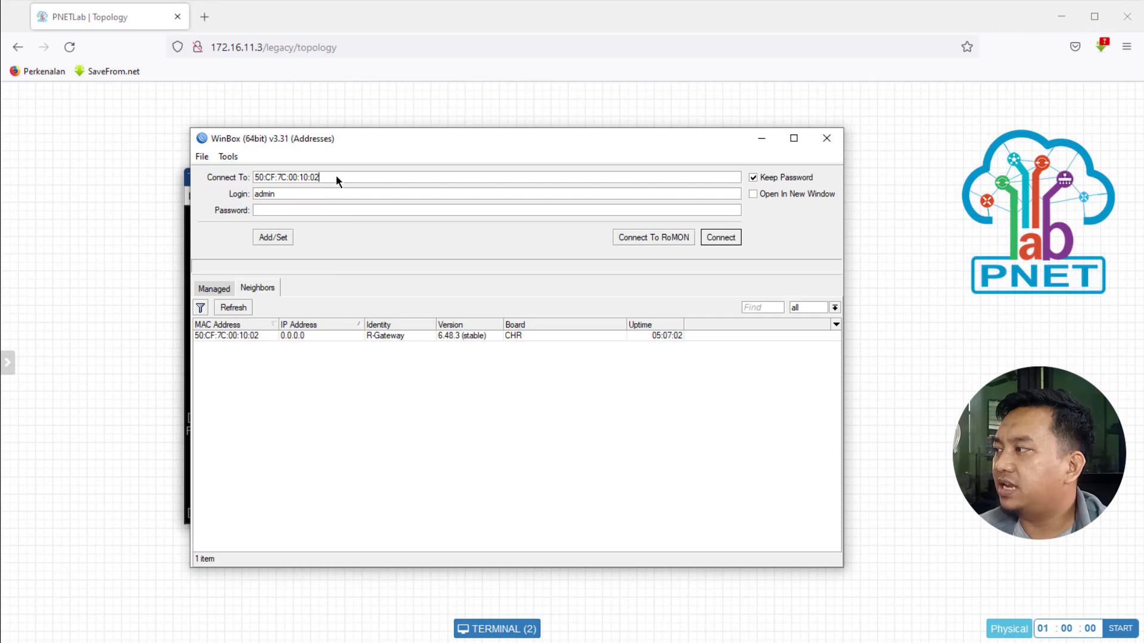
drag(337, 175, 210, 179)
key(ctrl+c)
right_click(281, 180)
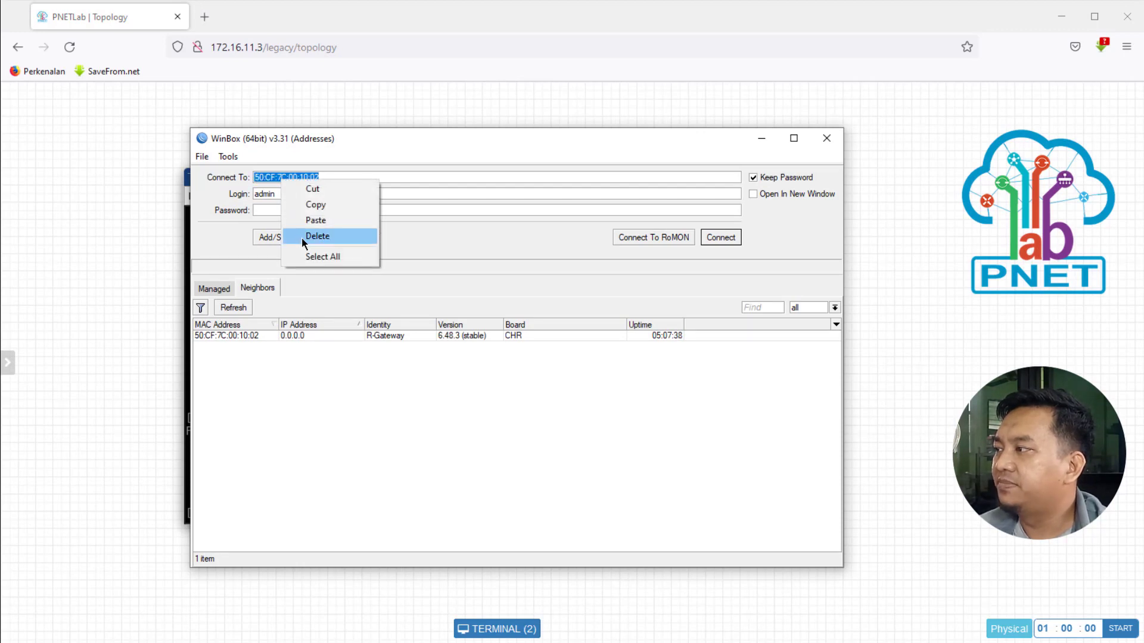
click(315, 220)
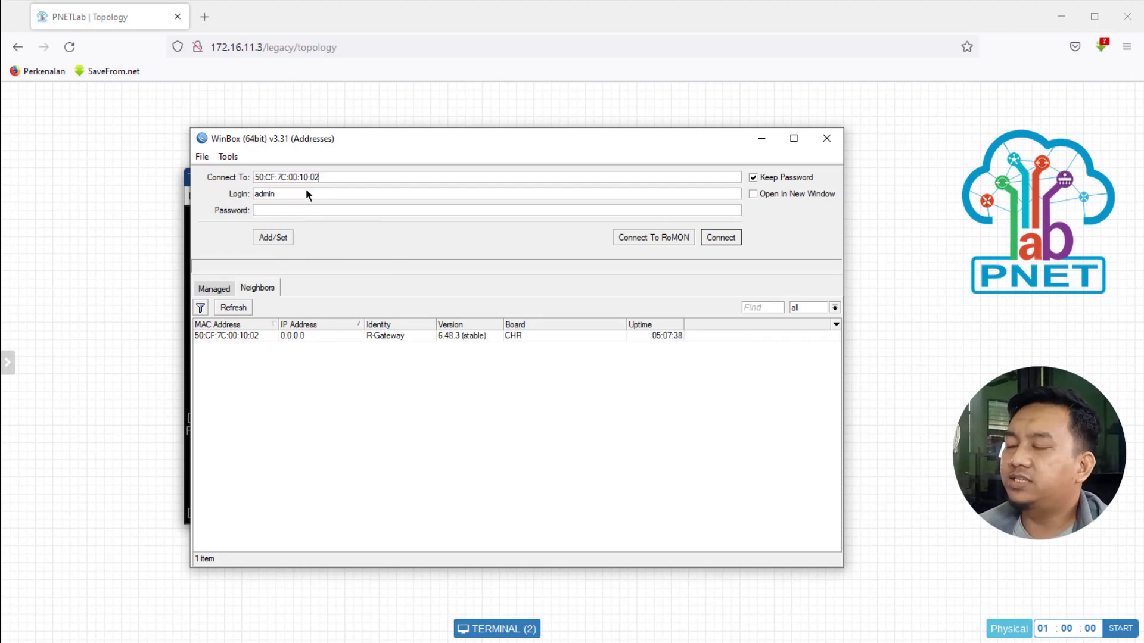
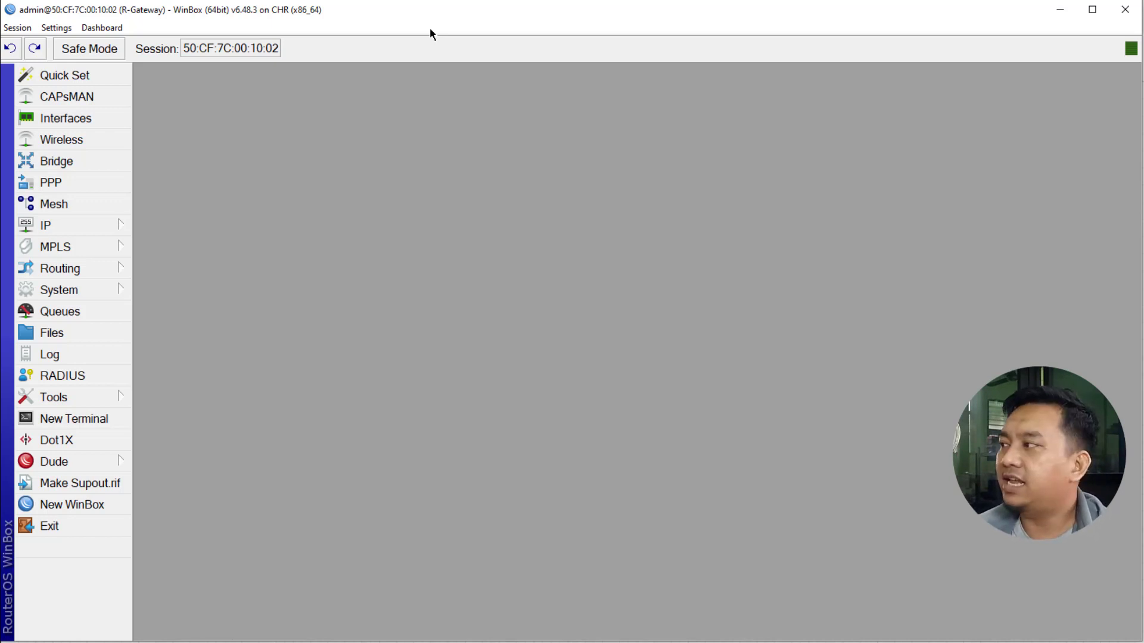
Step: Open R-Gateway's IP > DNS settings in WinBox, then start a new Firefox tab
click(100, 226)
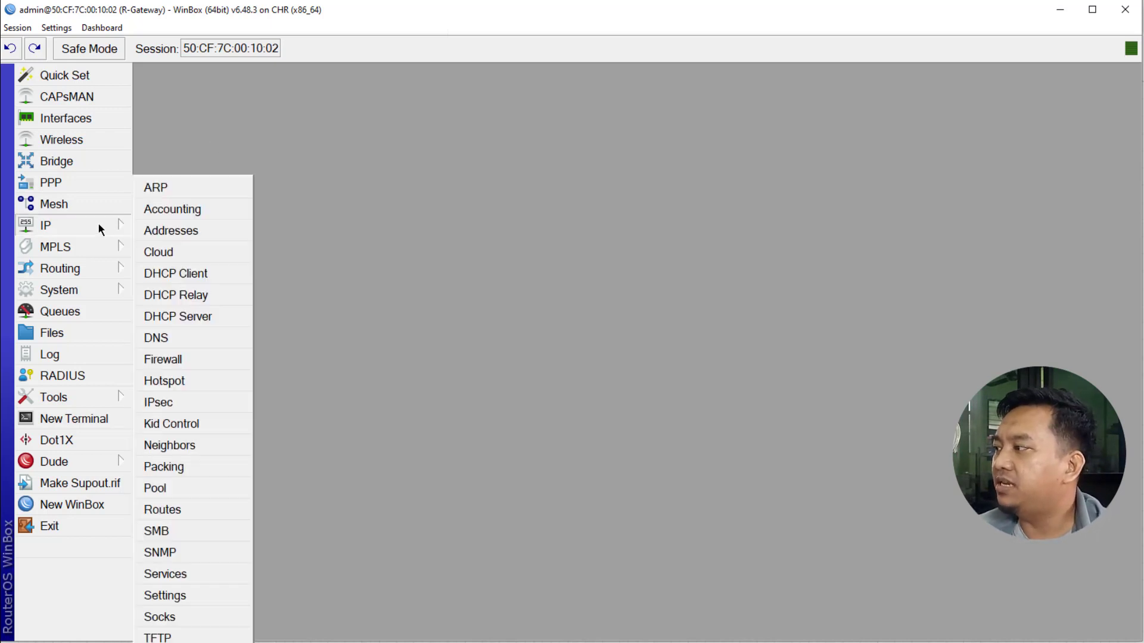
click(182, 333)
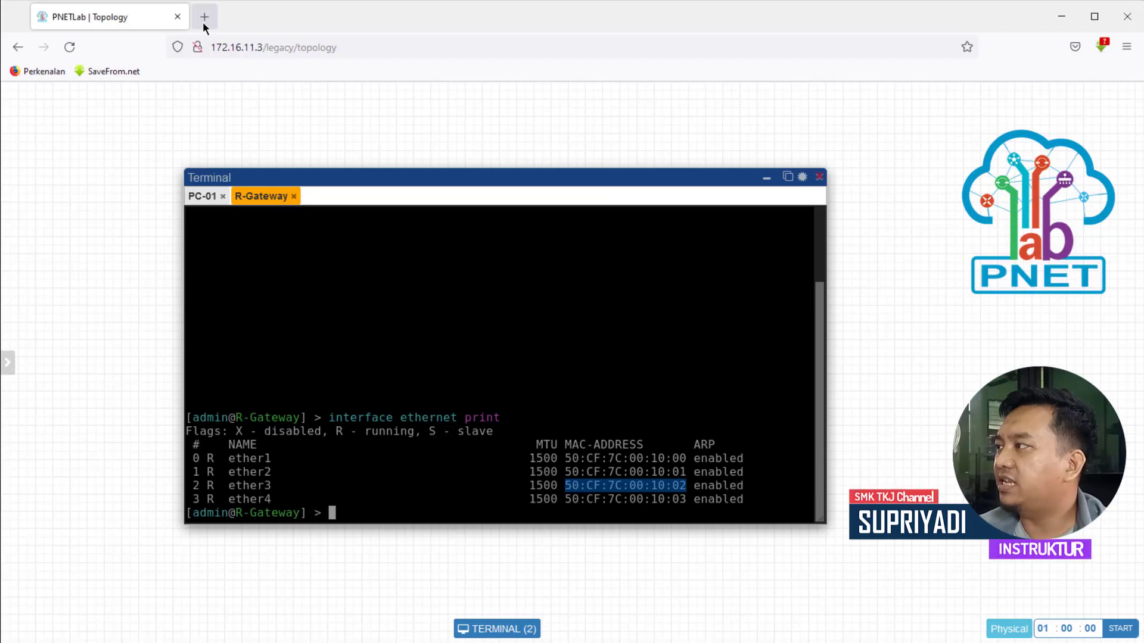
click(204, 18)
Step: Load kb.adguard.com in the new Firefox tab
click(367, 49)
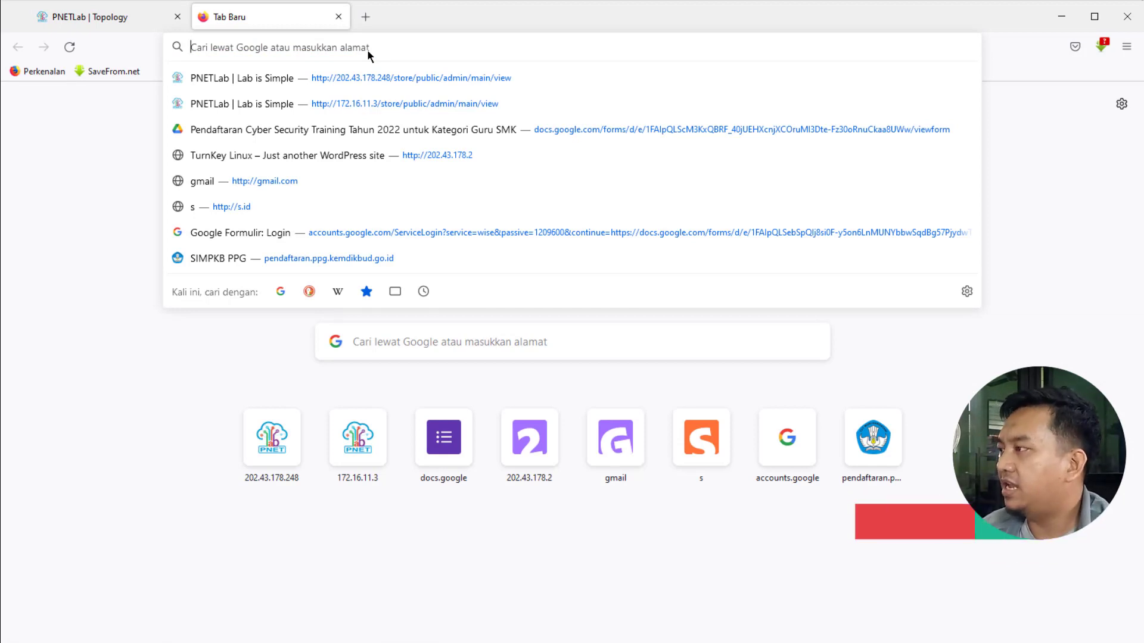
text(k)
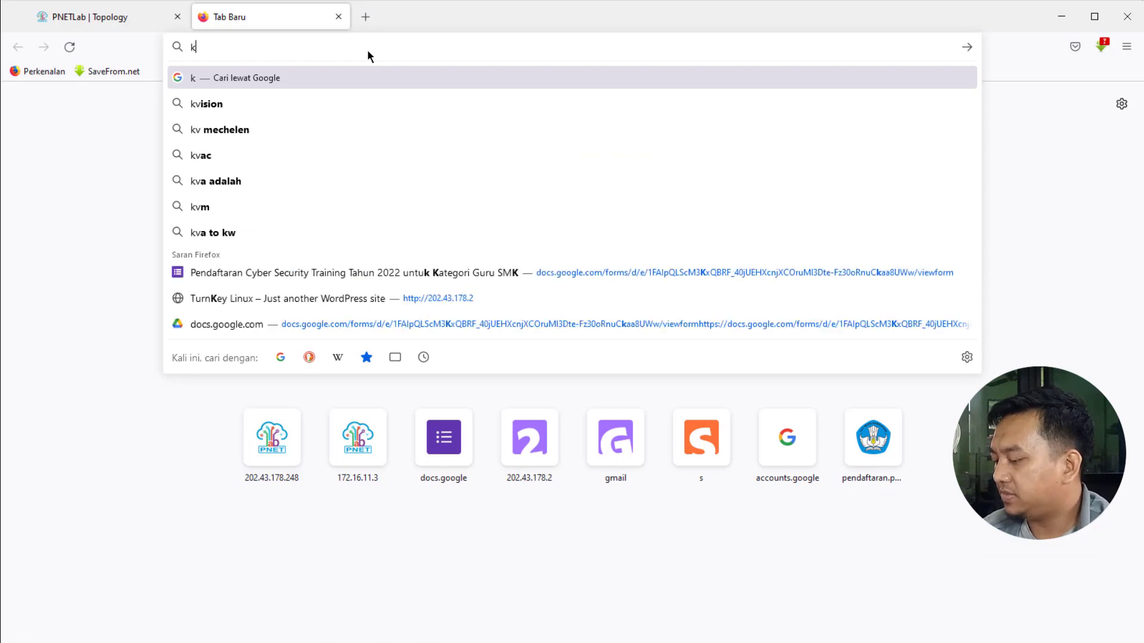
text(b)
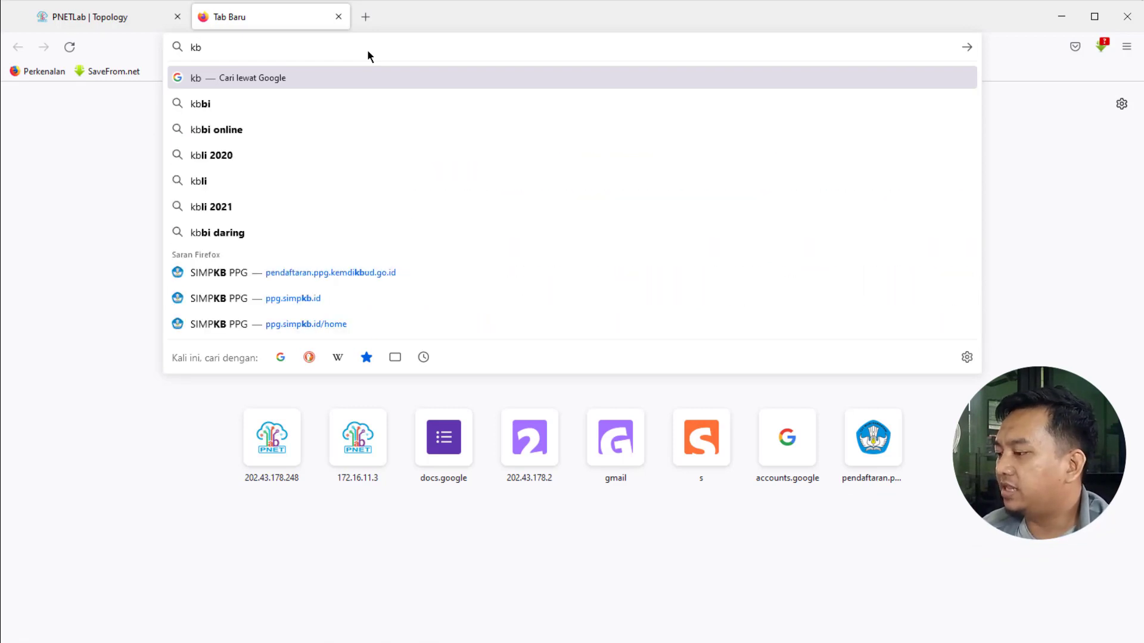
text(.adguard.com)
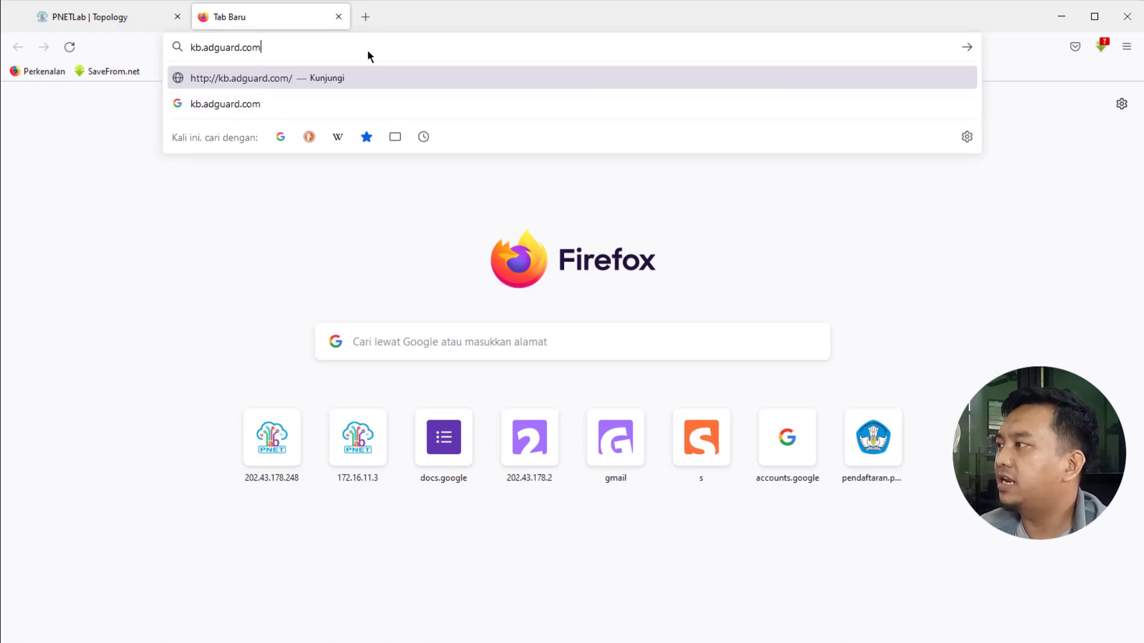
key(Return)
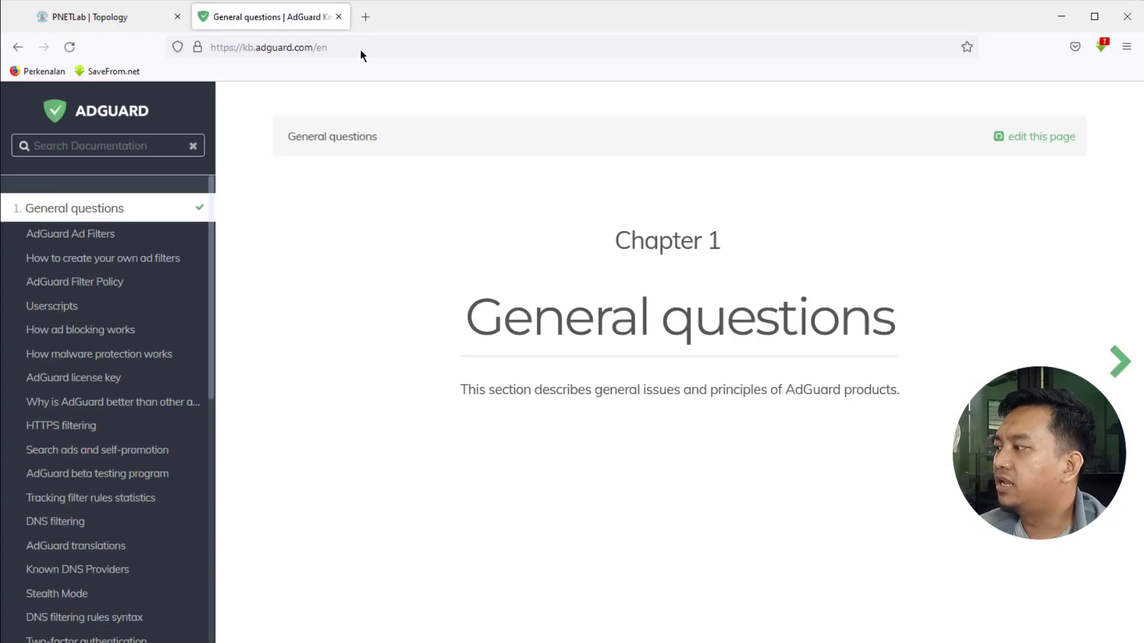
Step: Open the Known DNS Providers article and jump to its Cloudflare DNS section
scroll(114, 369, down, 2)
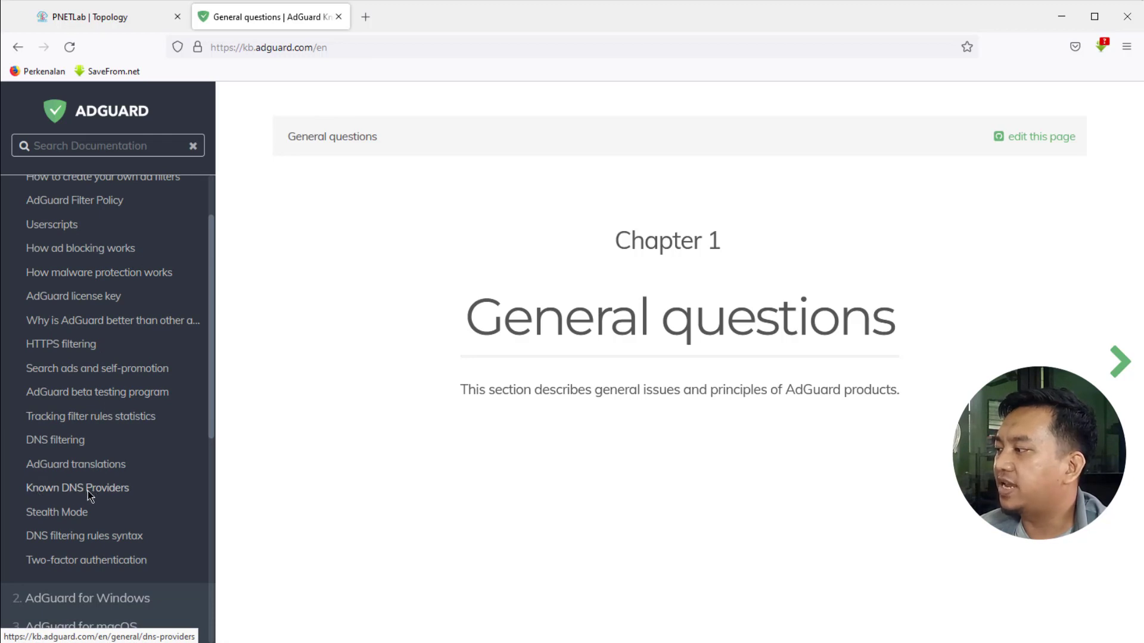
click(64, 493)
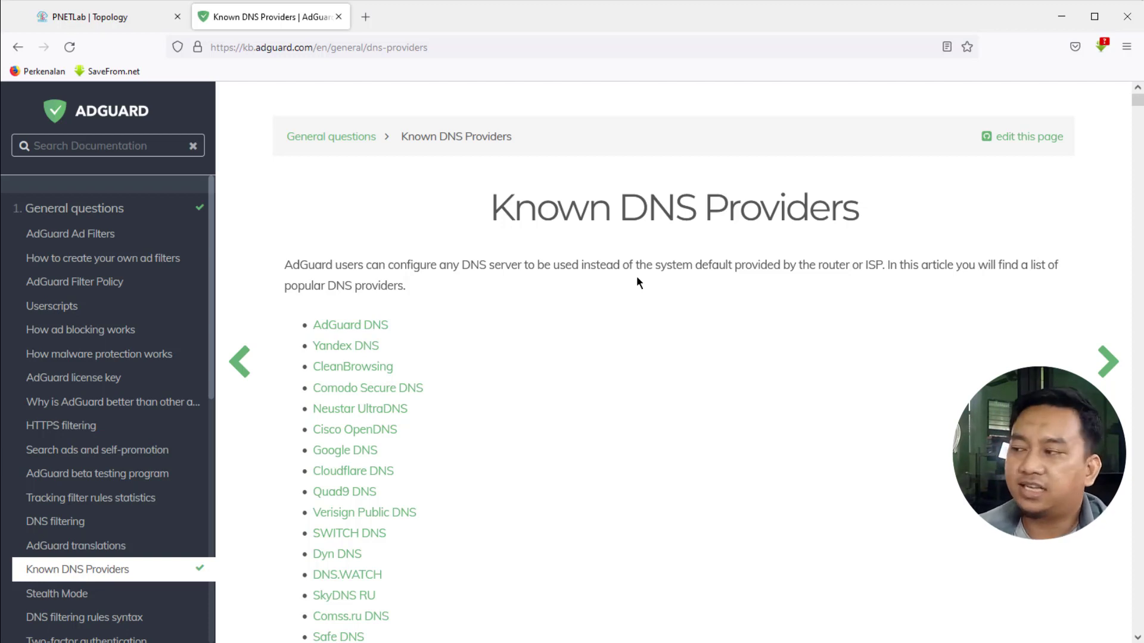
scroll(636, 280, down, 2)
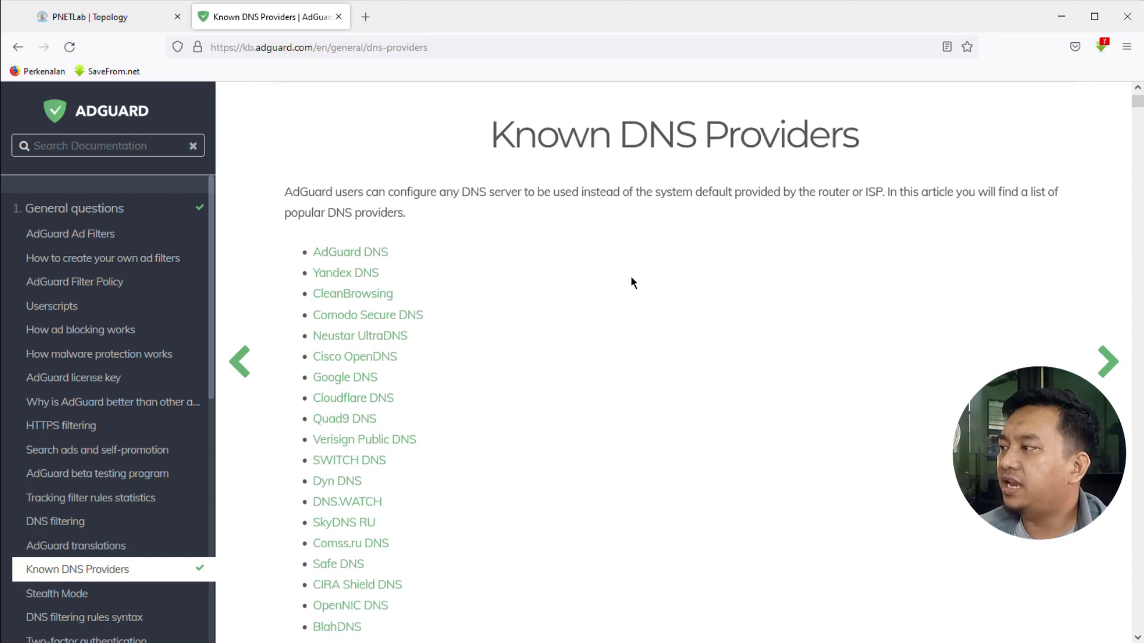
scroll(632, 281, down, 1)
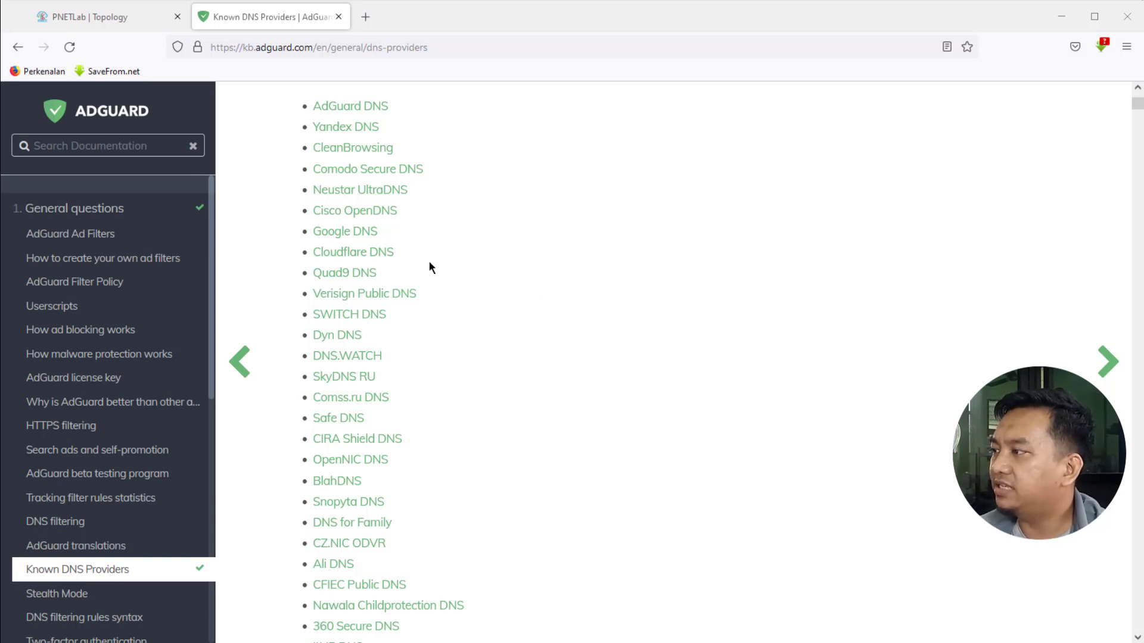
click(345, 258)
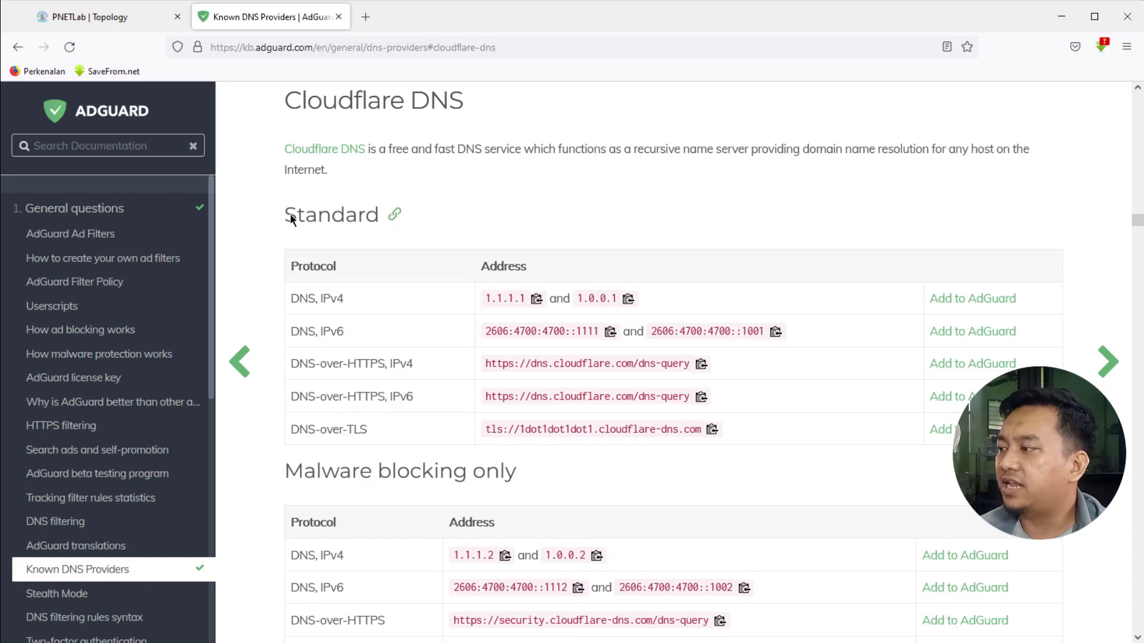
Step: Review Cloudflare's address tables, highlighting the Standard heading and the DNS-over-HTTPS IPv6 entry
scroll(297, 310, down, 2)
scroll(296, 373, down, 2)
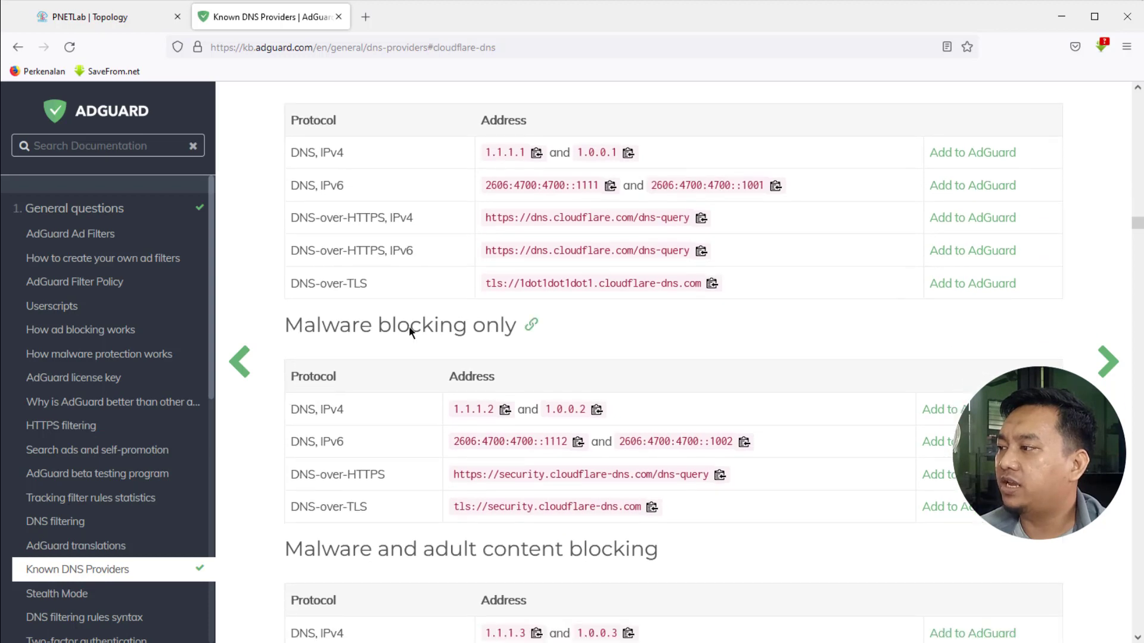
scroll(358, 406, down, 4)
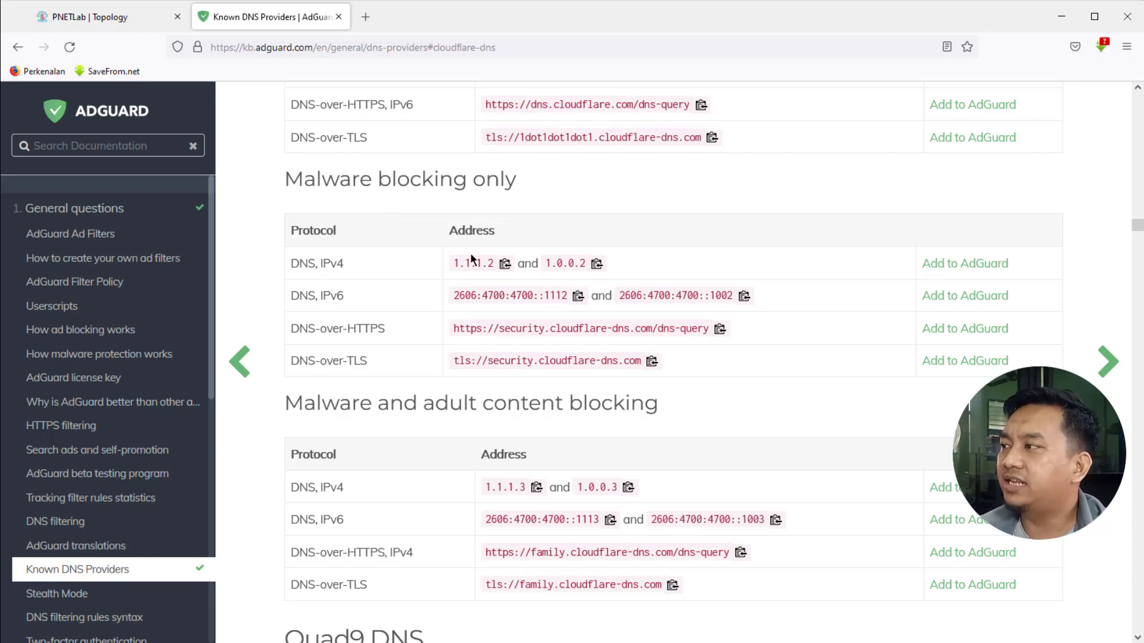
scroll(470, 259, up, 3)
scroll(471, 259, up, 8)
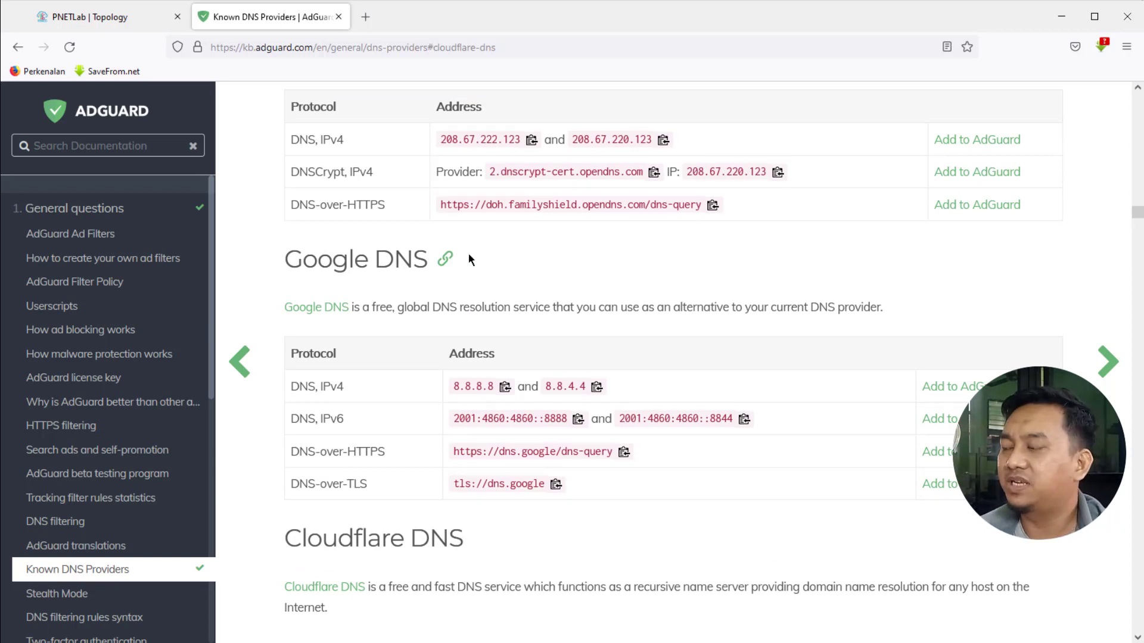
scroll(468, 252, down, 5)
scroll(468, 252, down, 4)
scroll(468, 253, up, 1)
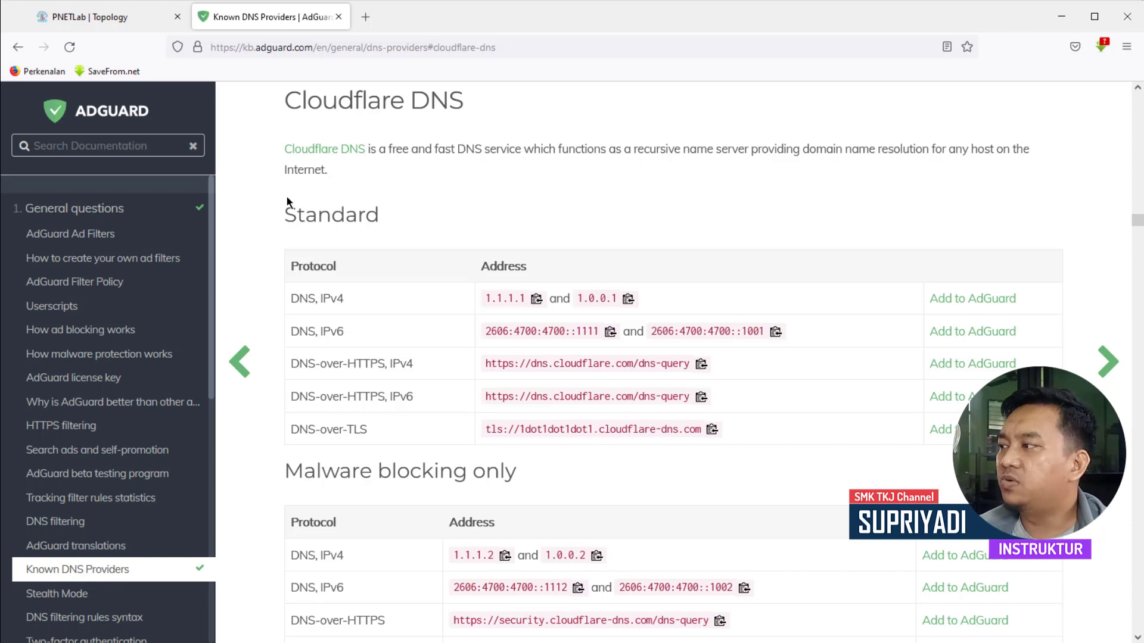
drag(284, 214, 397, 223)
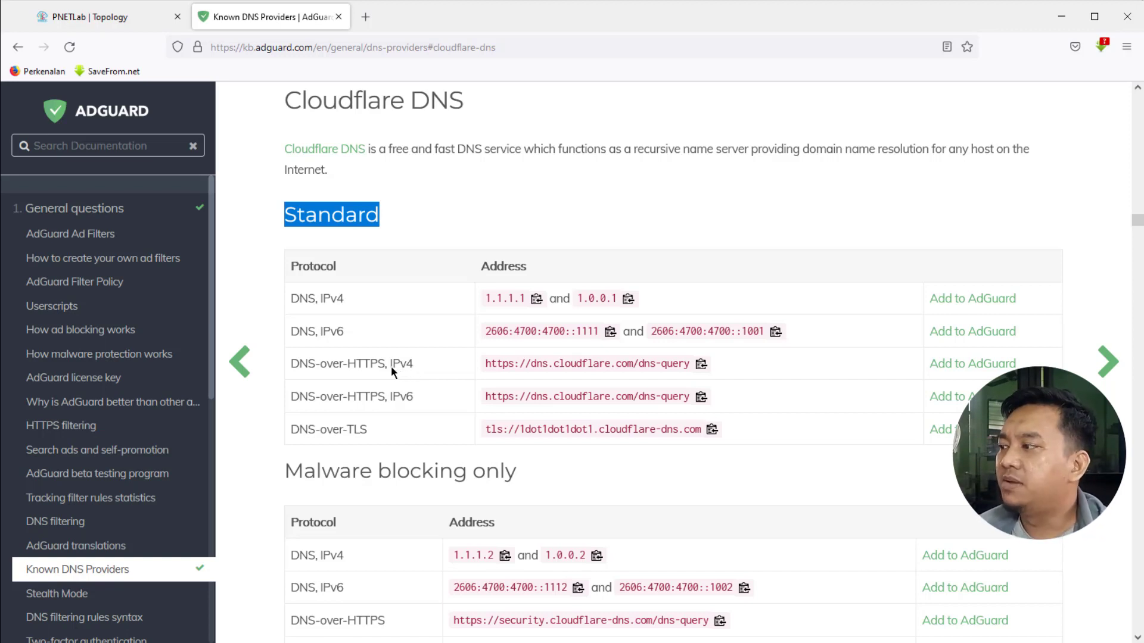
drag(289, 398, 367, 398)
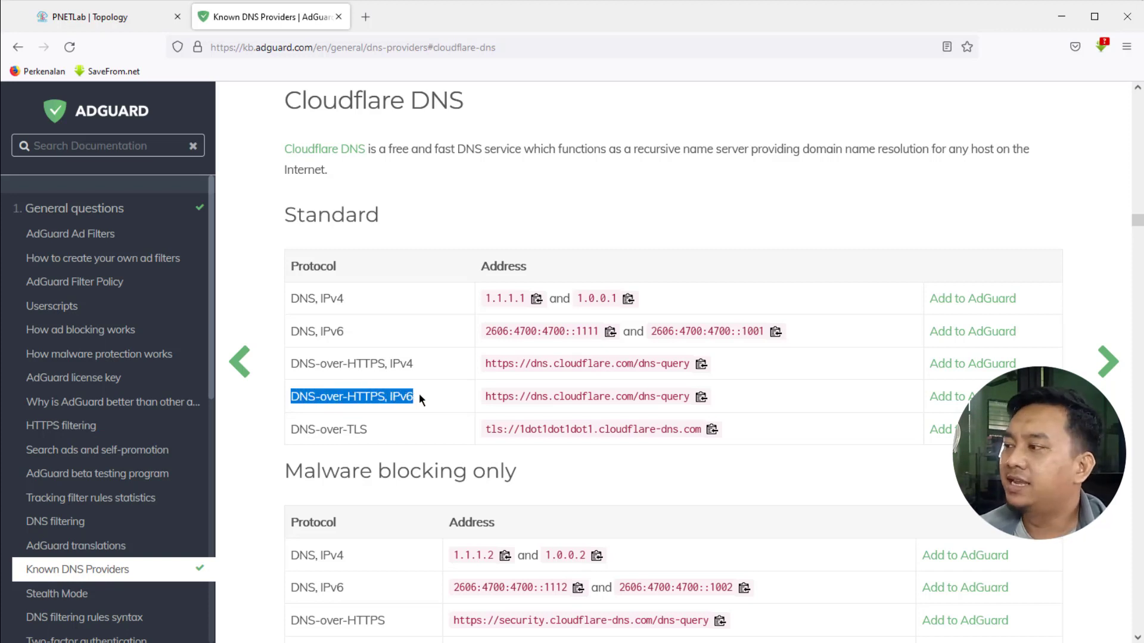
click(328, 361)
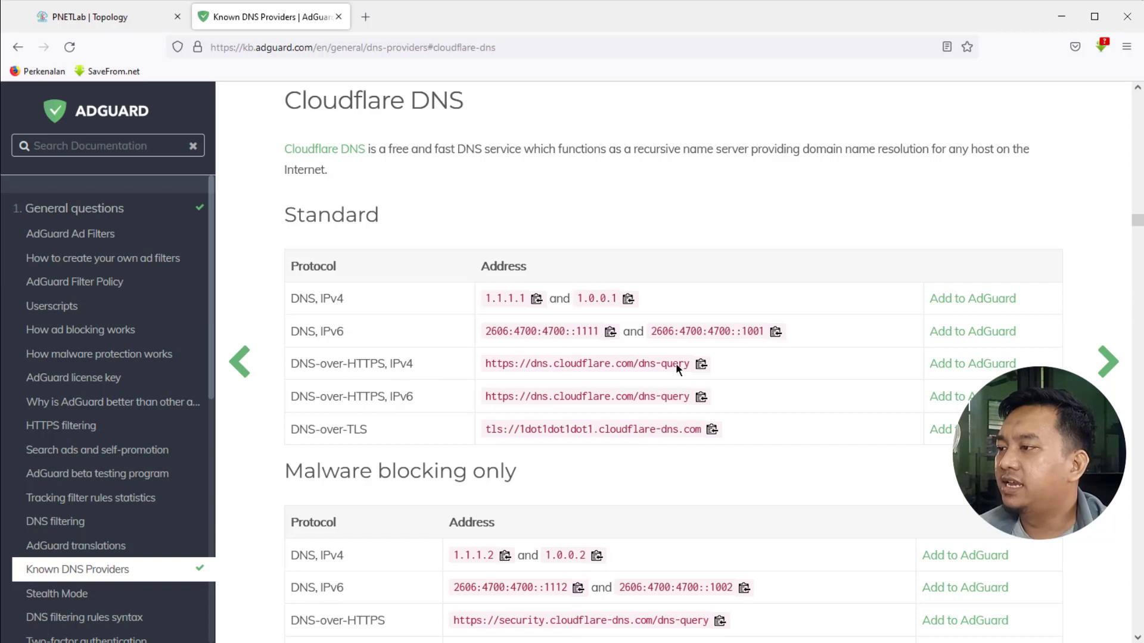
click(701, 364)
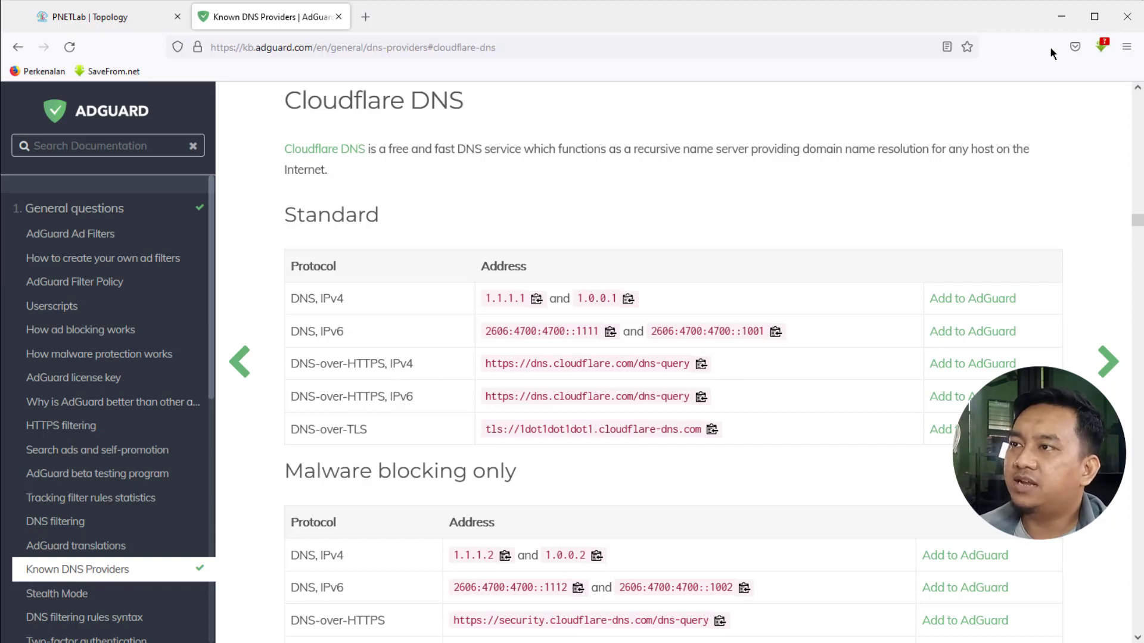
click(1061, 17)
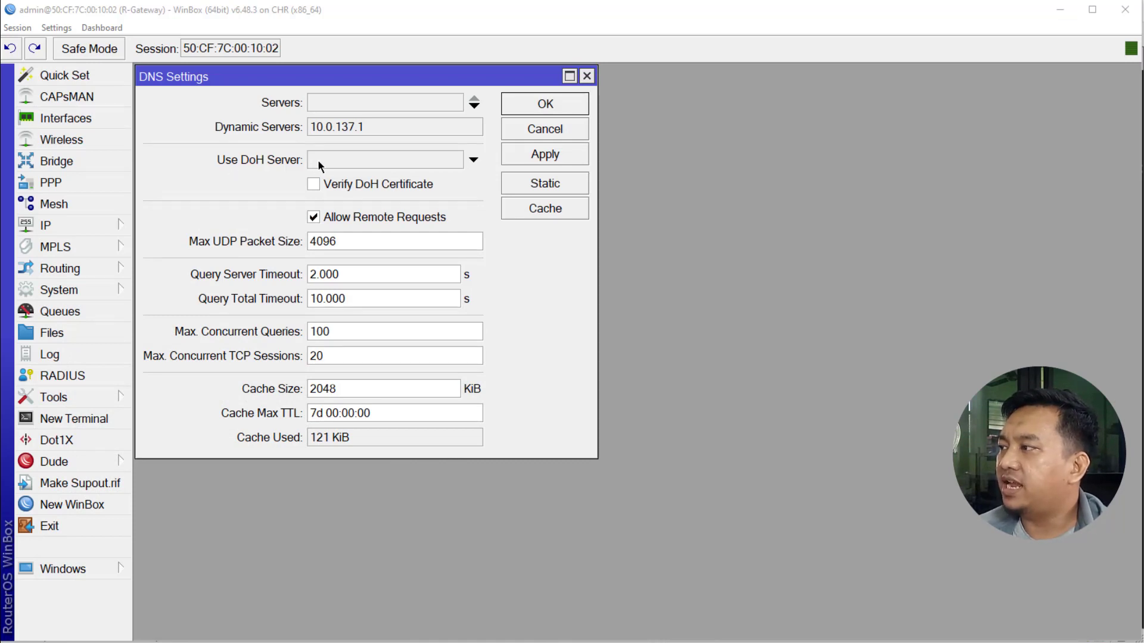
click(377, 161)
right_click(359, 160)
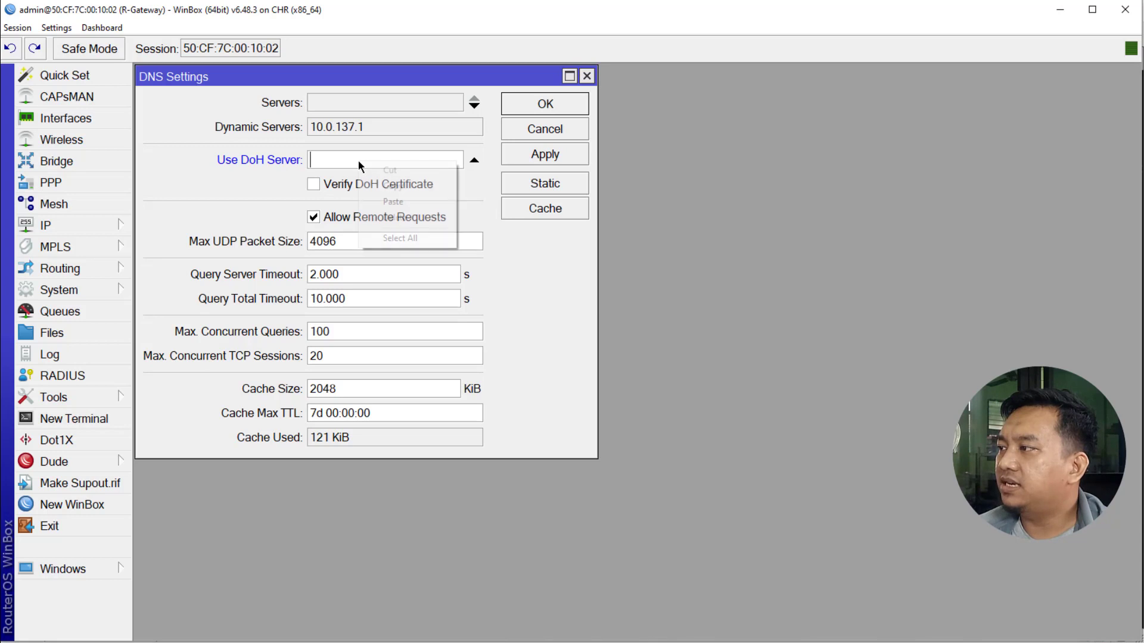
click(391, 202)
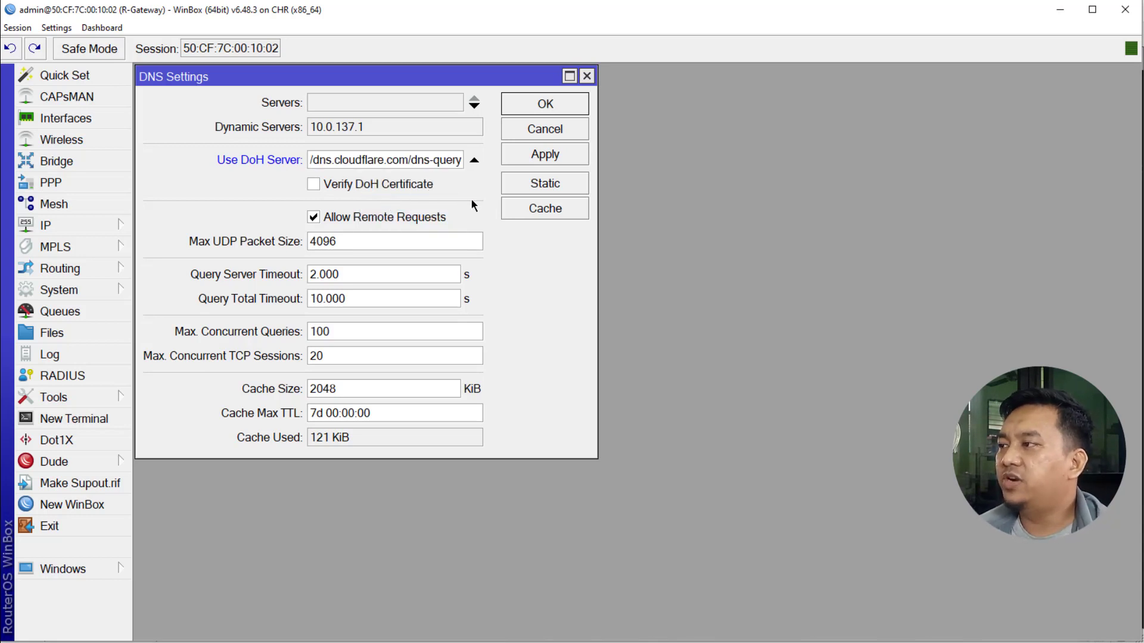
click(526, 156)
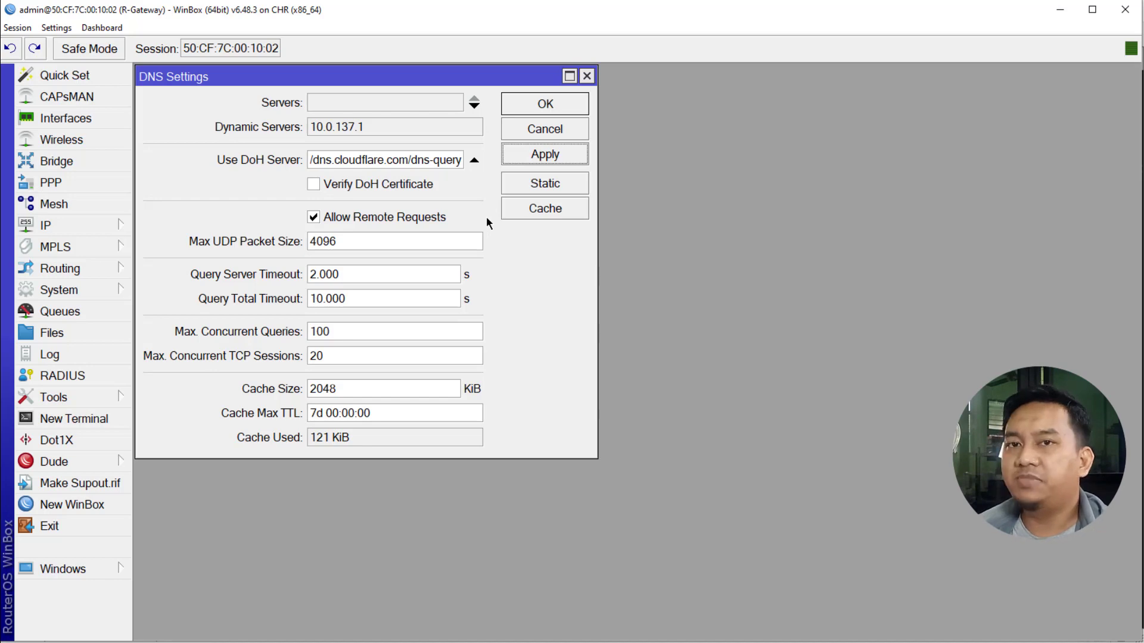
click(528, 210)
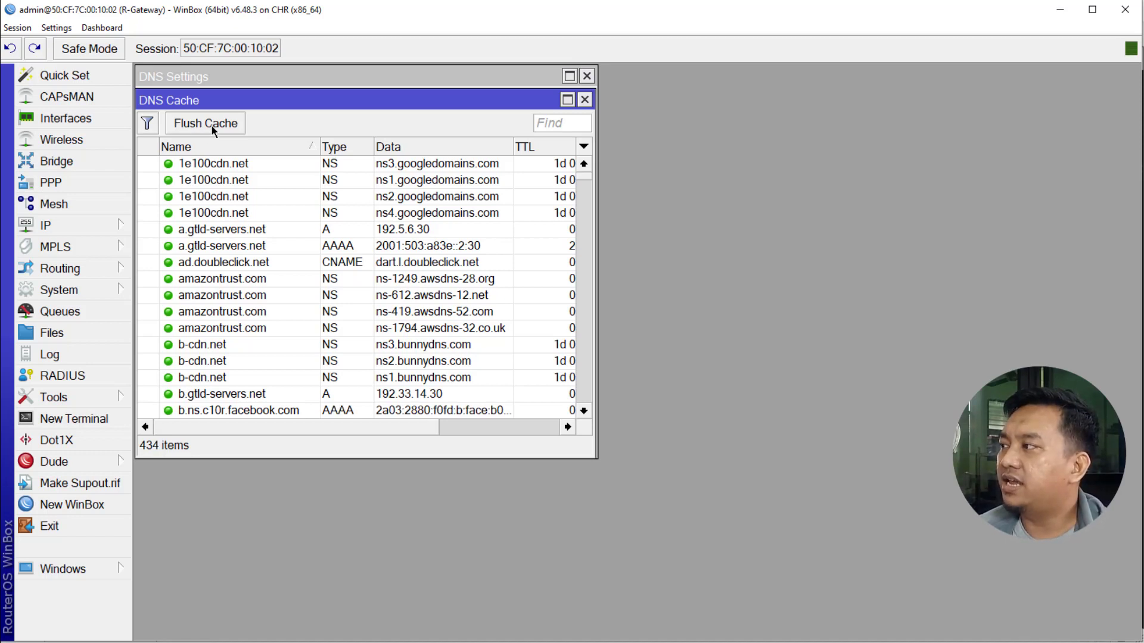
Step: Flush the router's DNS cache, dropping usage from 121 KiB to 25 KiB
click(207, 127)
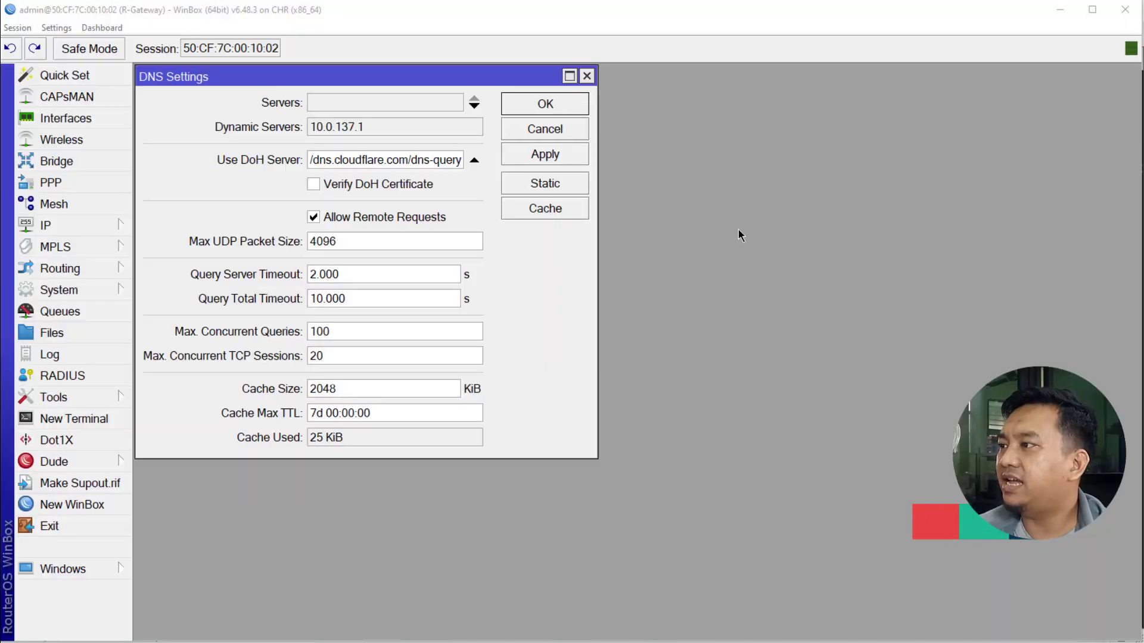
Step: Apply and close WinBox's DNS settings, then return to Firefox's PNETLab Topology tab
click(544, 153)
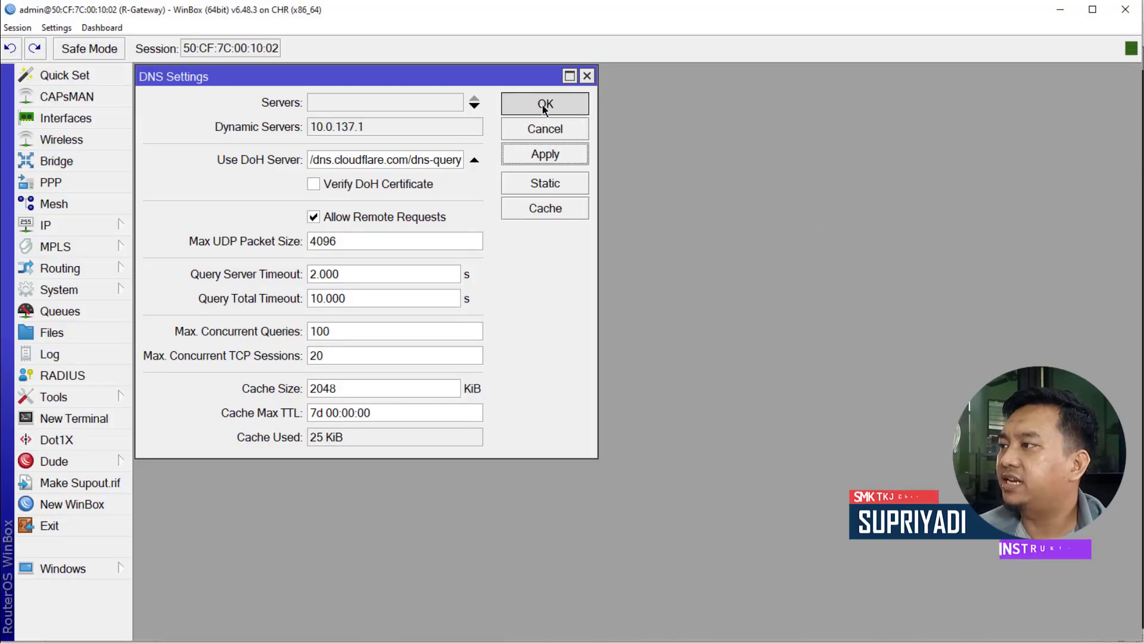
click(543, 106)
click(1064, 11)
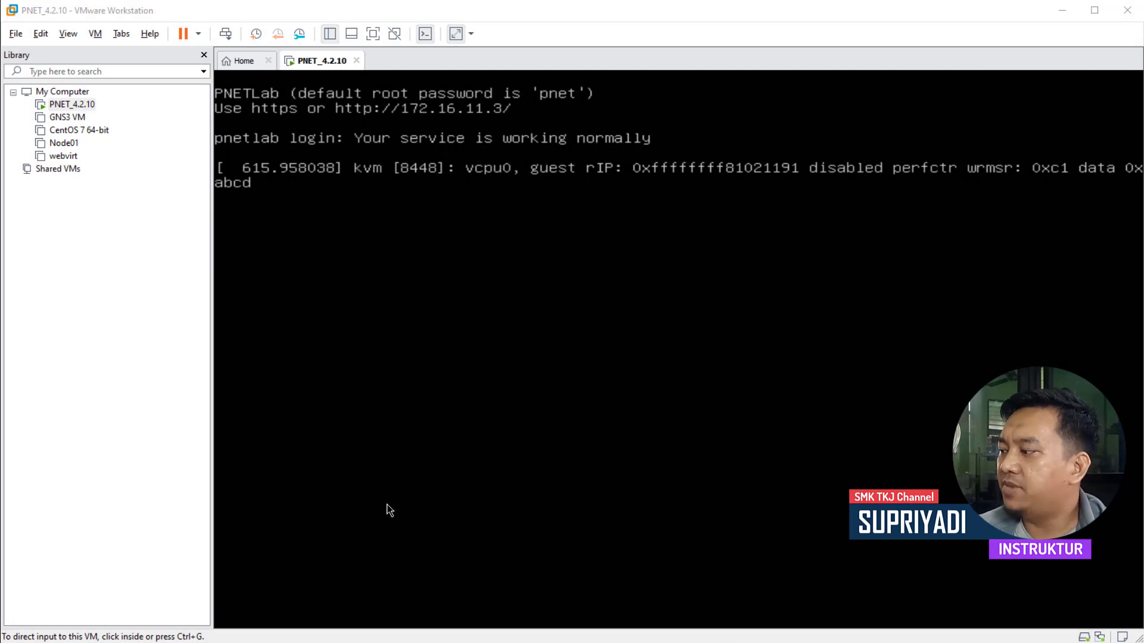
click(152, 642)
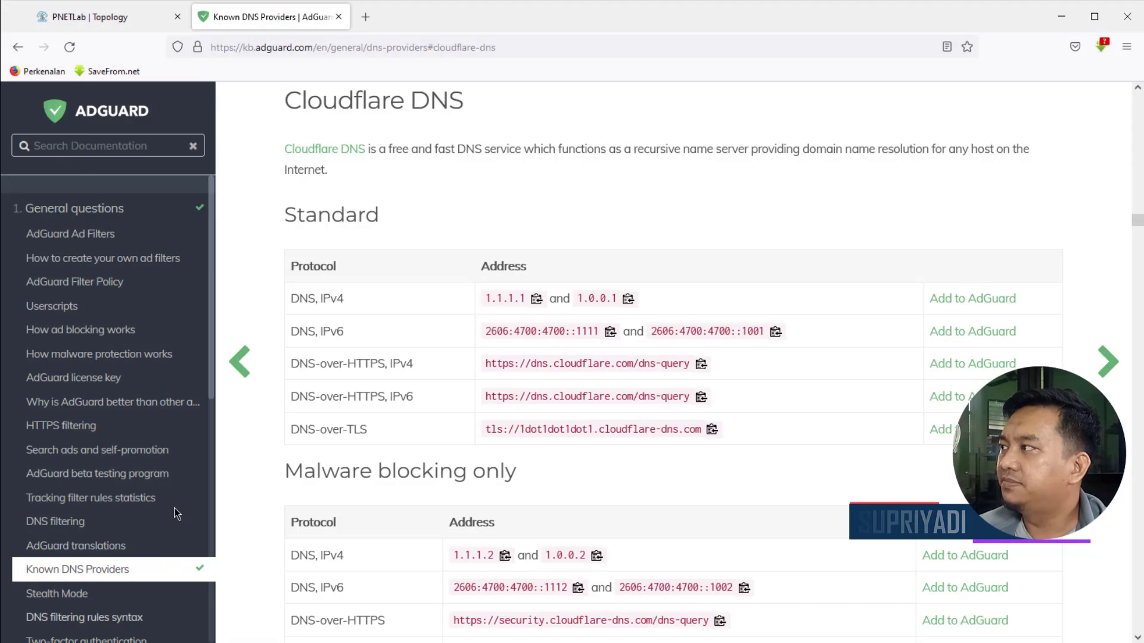
click(87, 18)
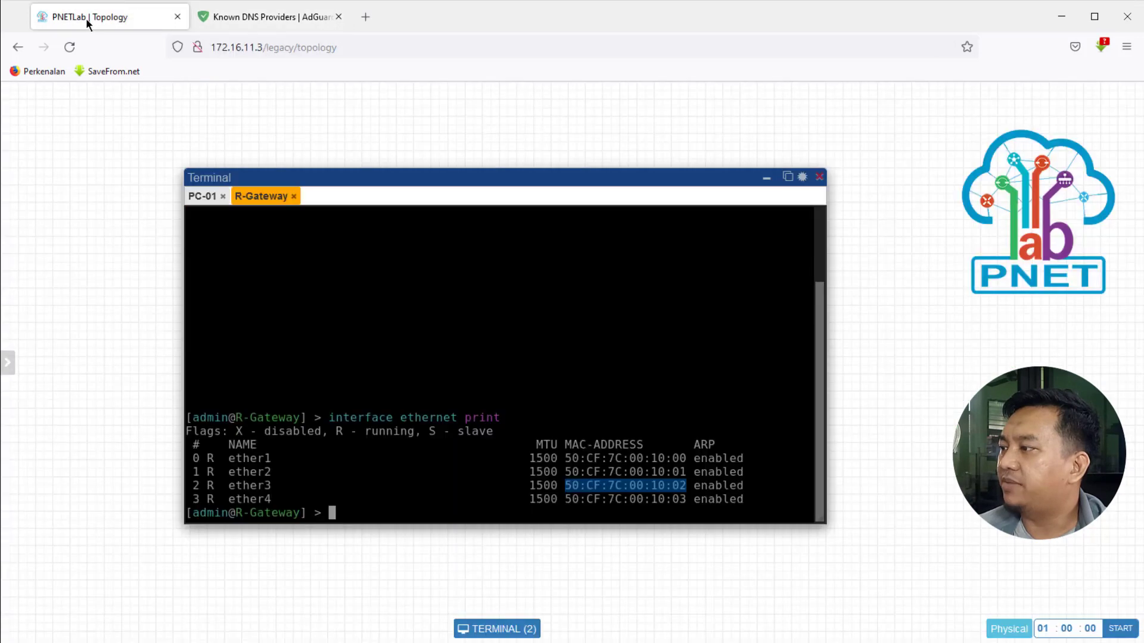
Step: Close the R-Gateway console and replace PC-01's Cloudflare Browser Check tab with a fresh tab
click(294, 196)
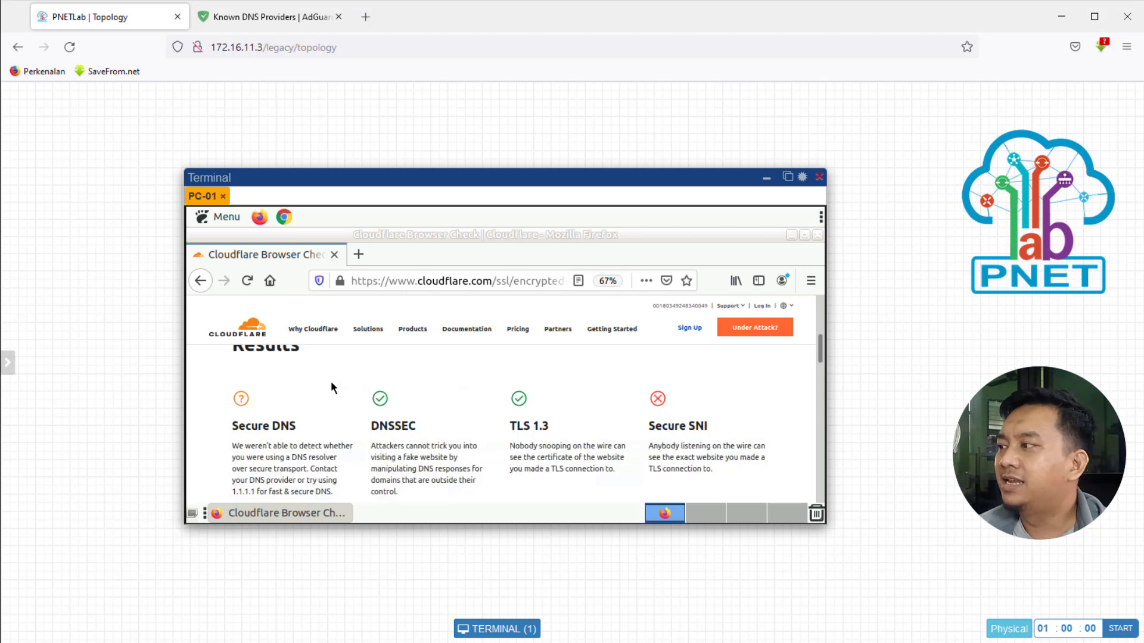
click(359, 255)
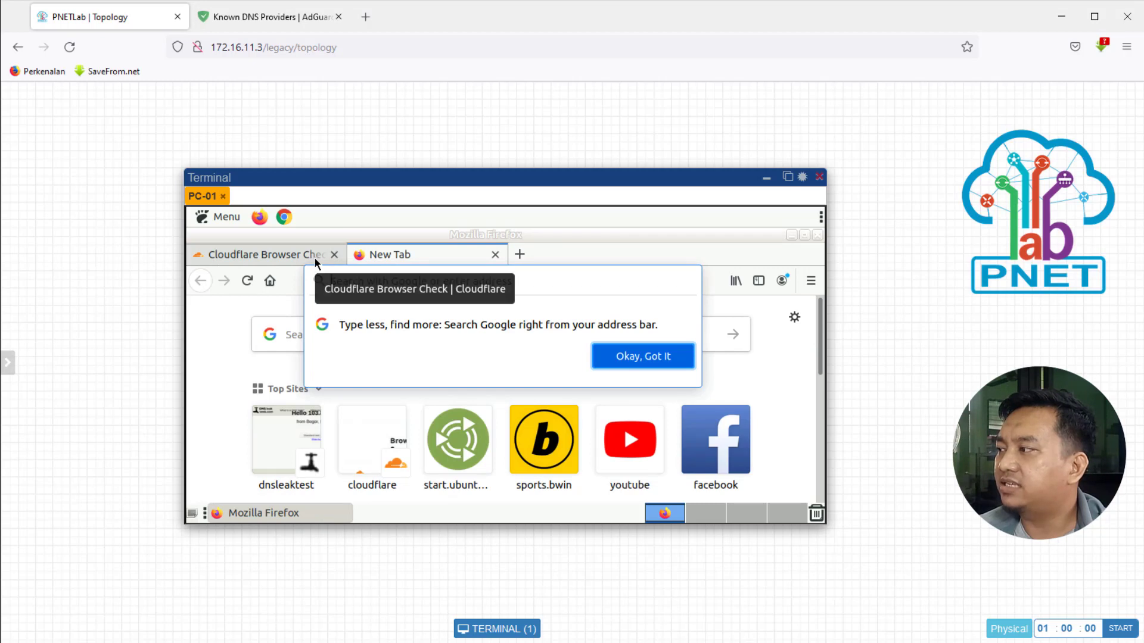
click(334, 255)
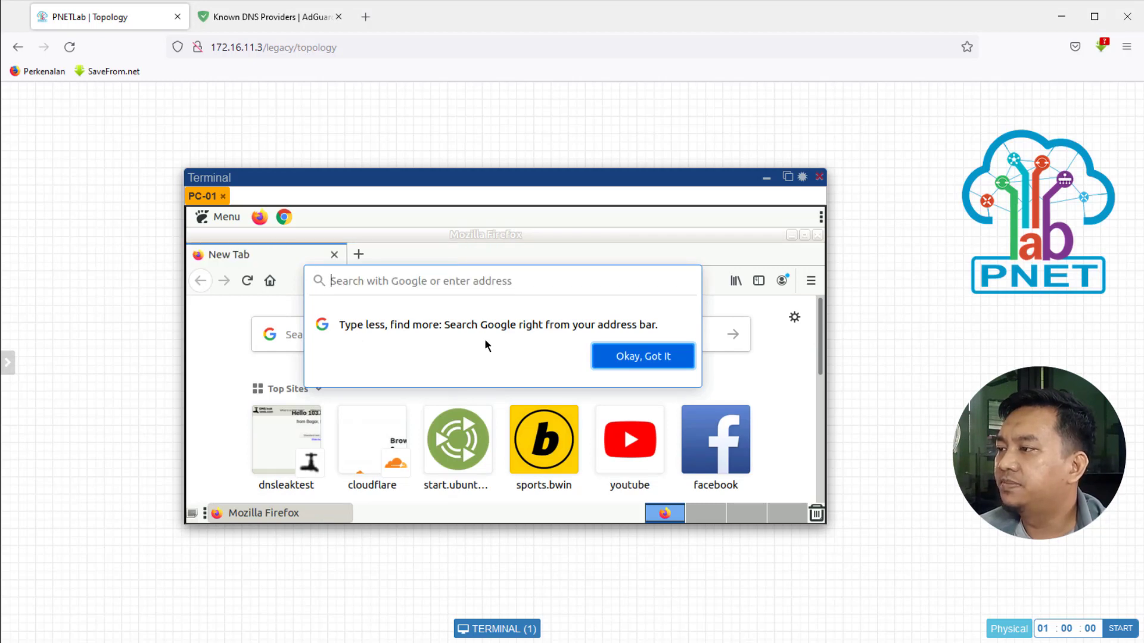
Step: Clear PC-01 Firefox's last hour of history, cookies, logins and cache, then close Firefox
click(811, 282)
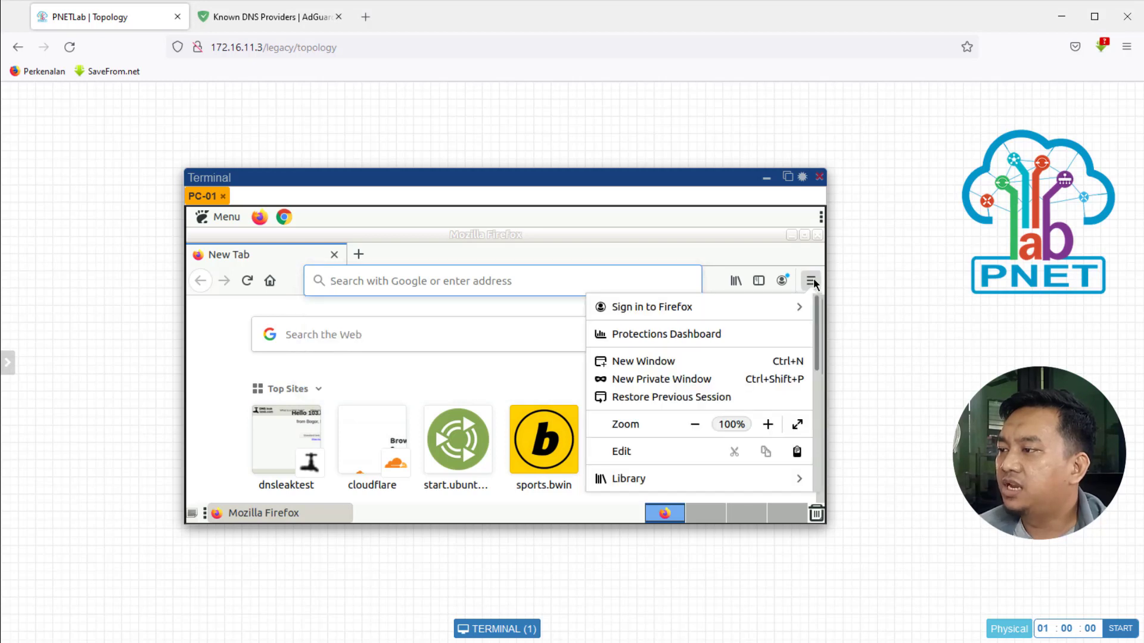
click(645, 480)
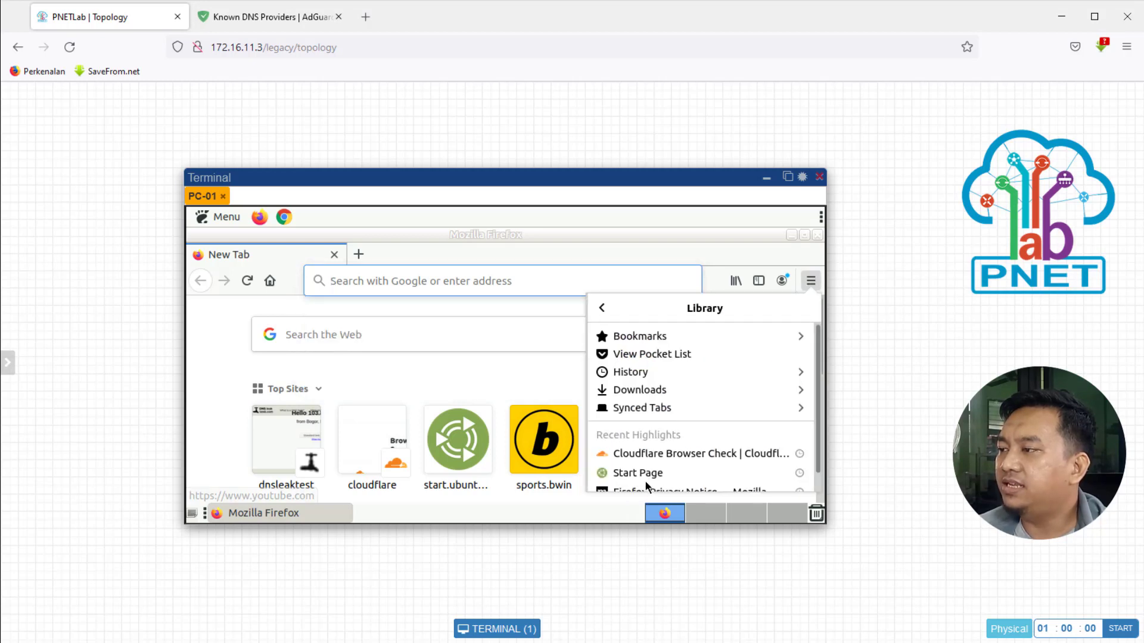
click(646, 374)
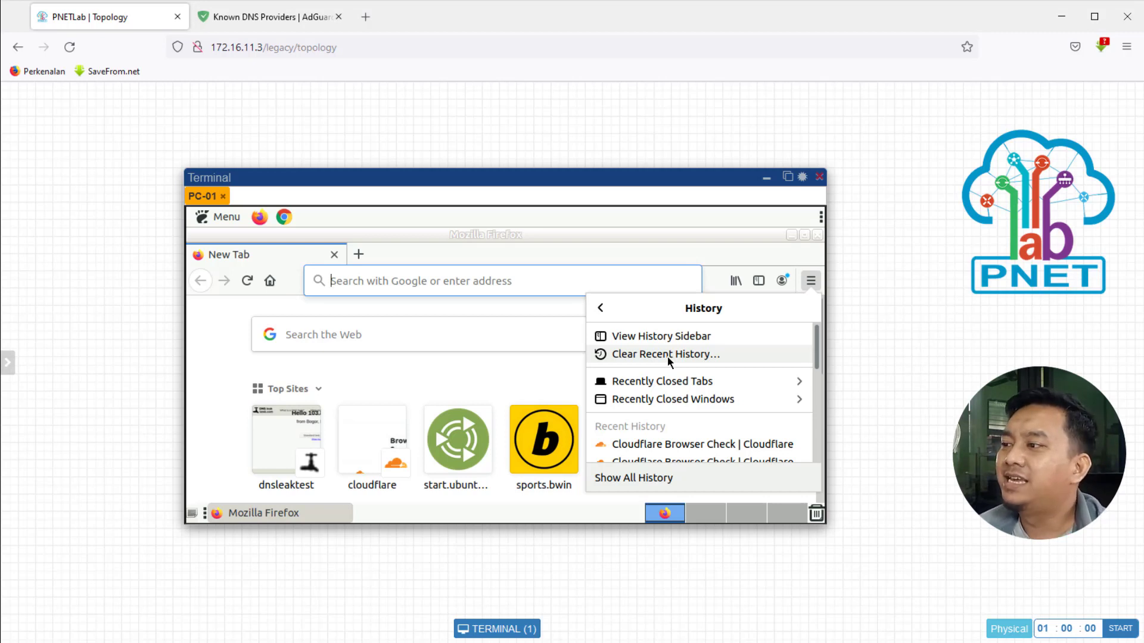
click(643, 354)
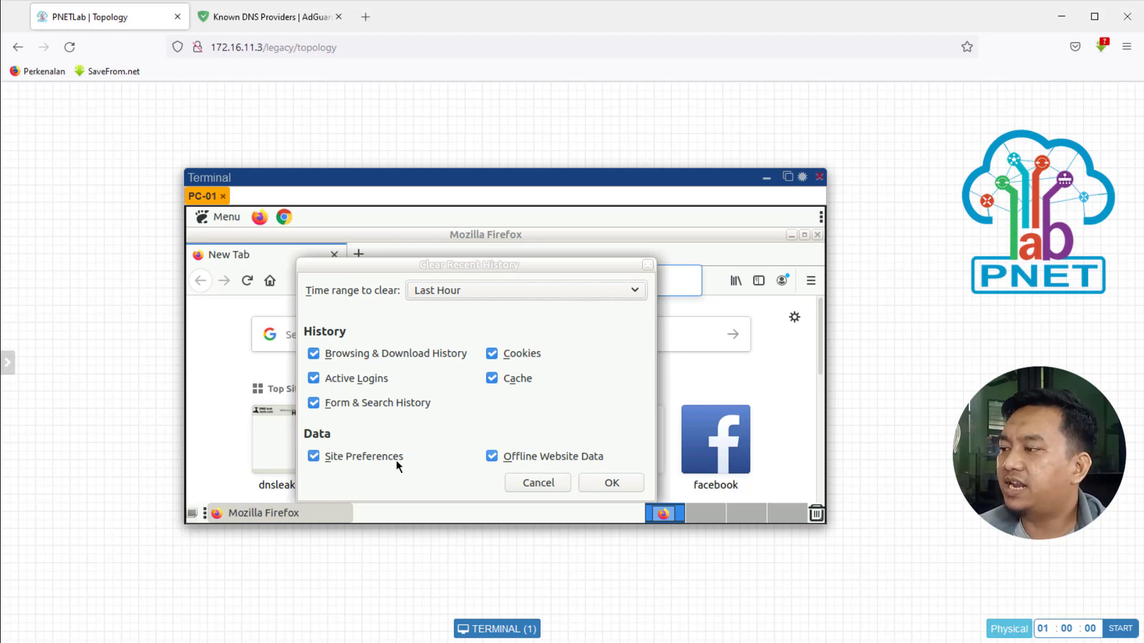
click(613, 483)
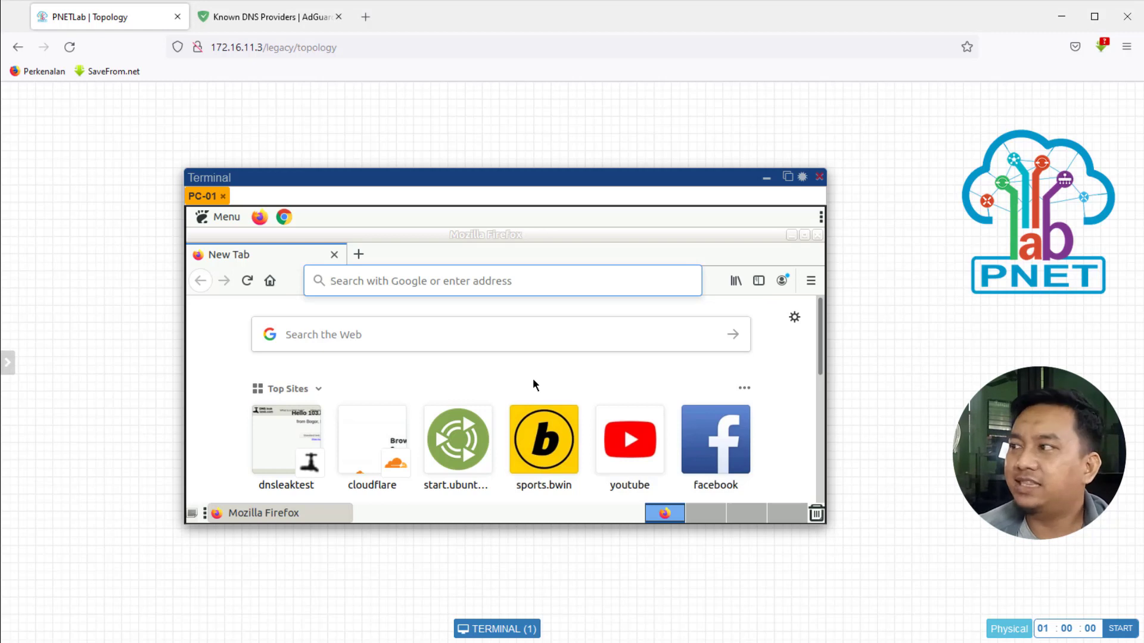
click(820, 237)
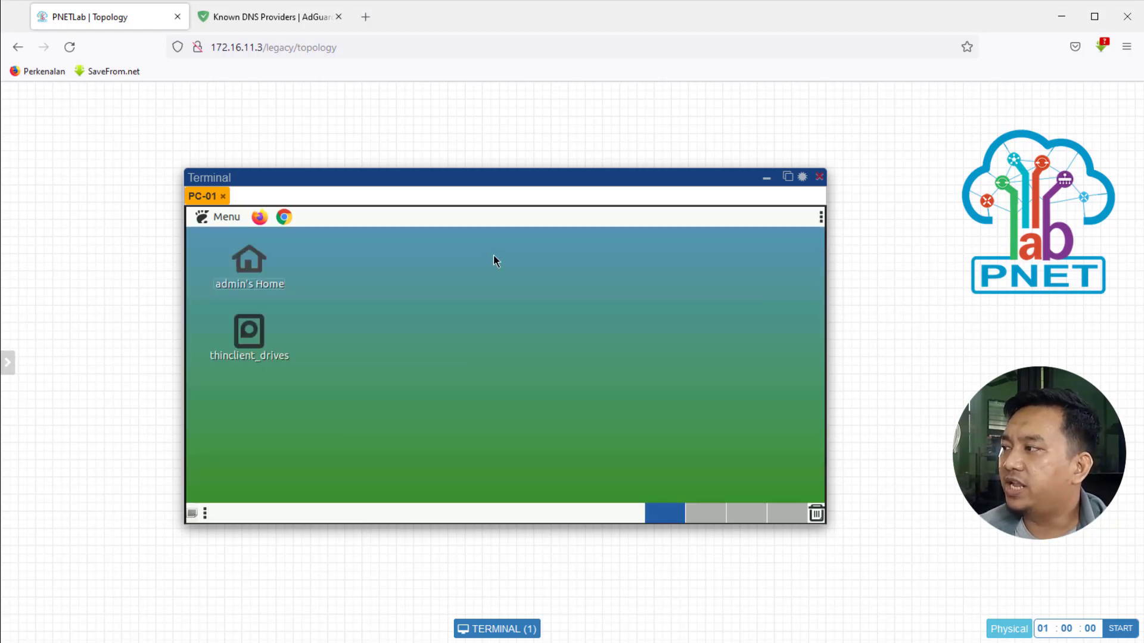
Step: Relaunch PC-01's Firefox and load cloudflare.com/ssl/encrypted-sni
click(261, 219)
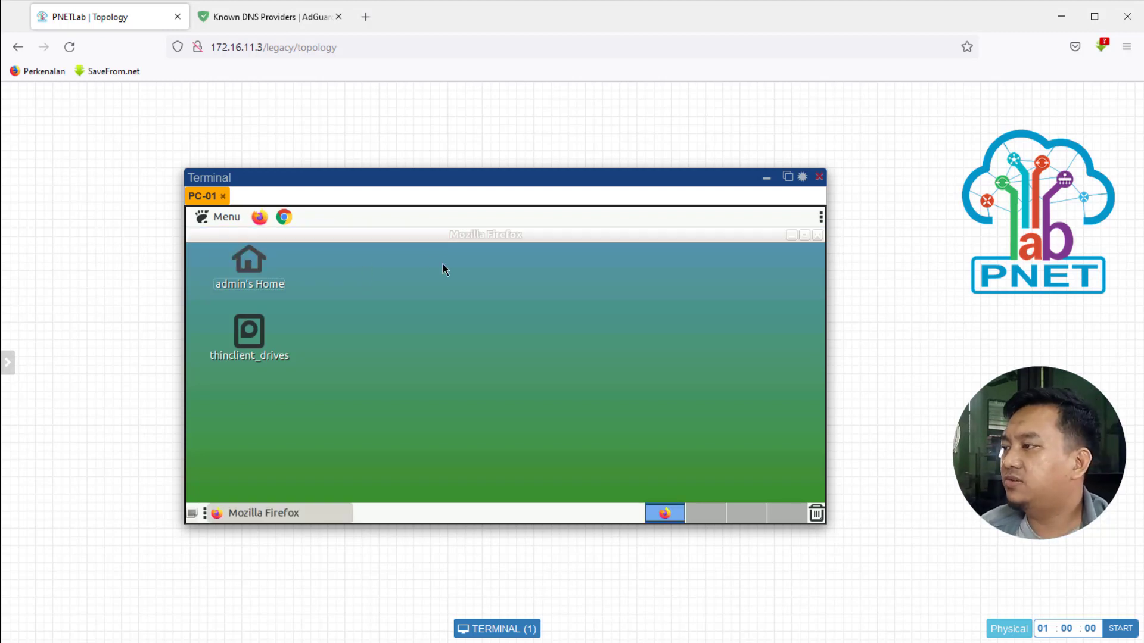
click(524, 283)
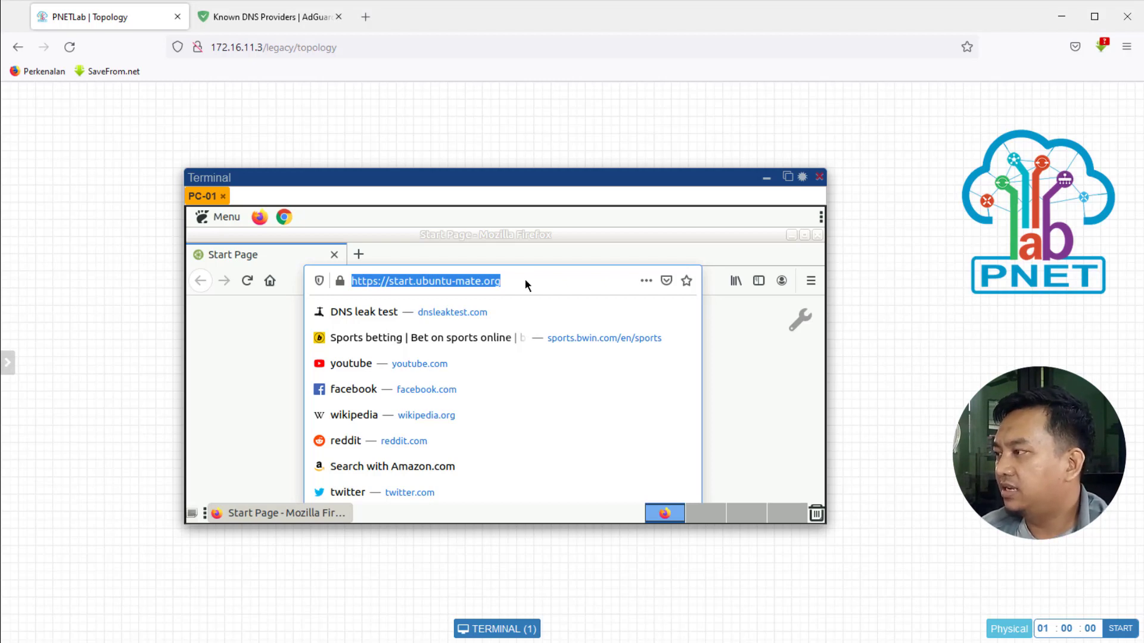
text(cloudfla)
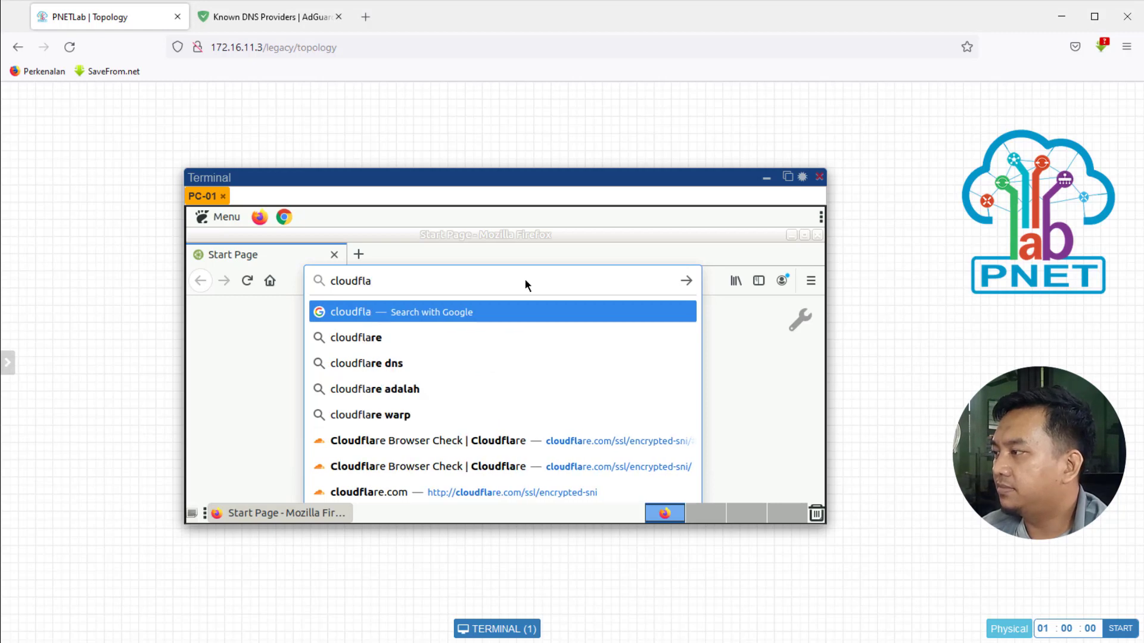
text(re.com)
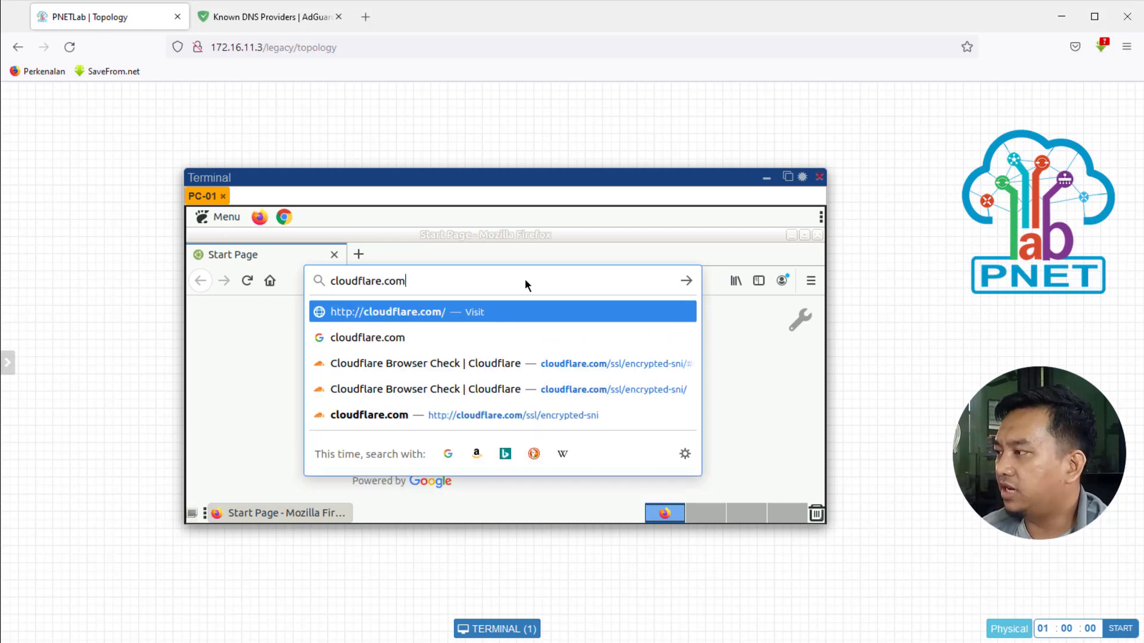
text(/ssl/en)
text(cr)
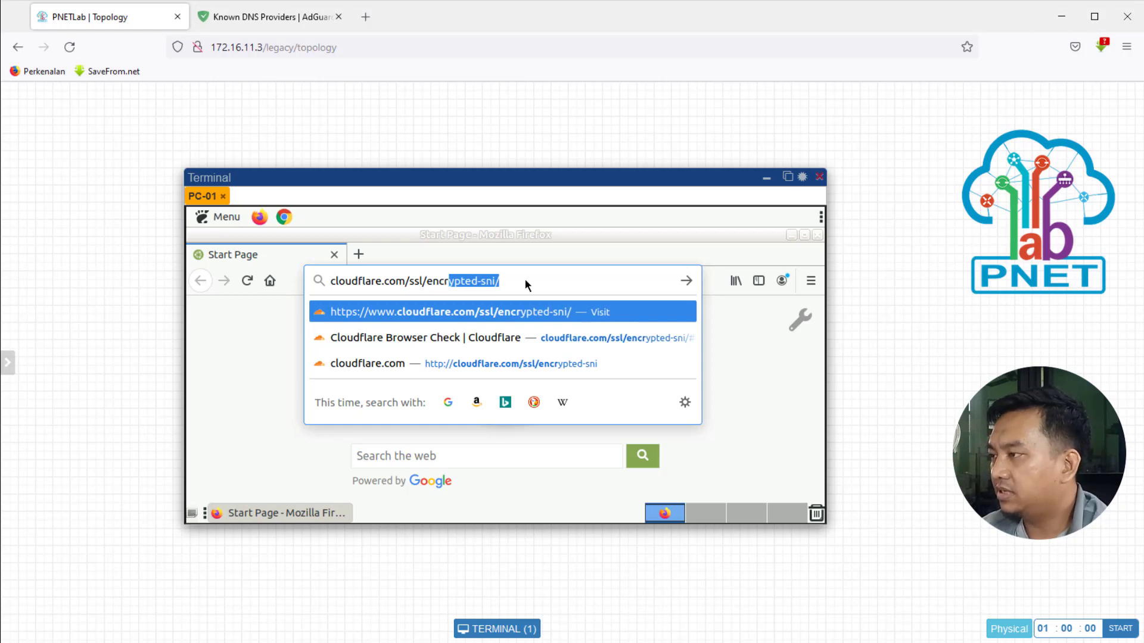
key(BackSpace)
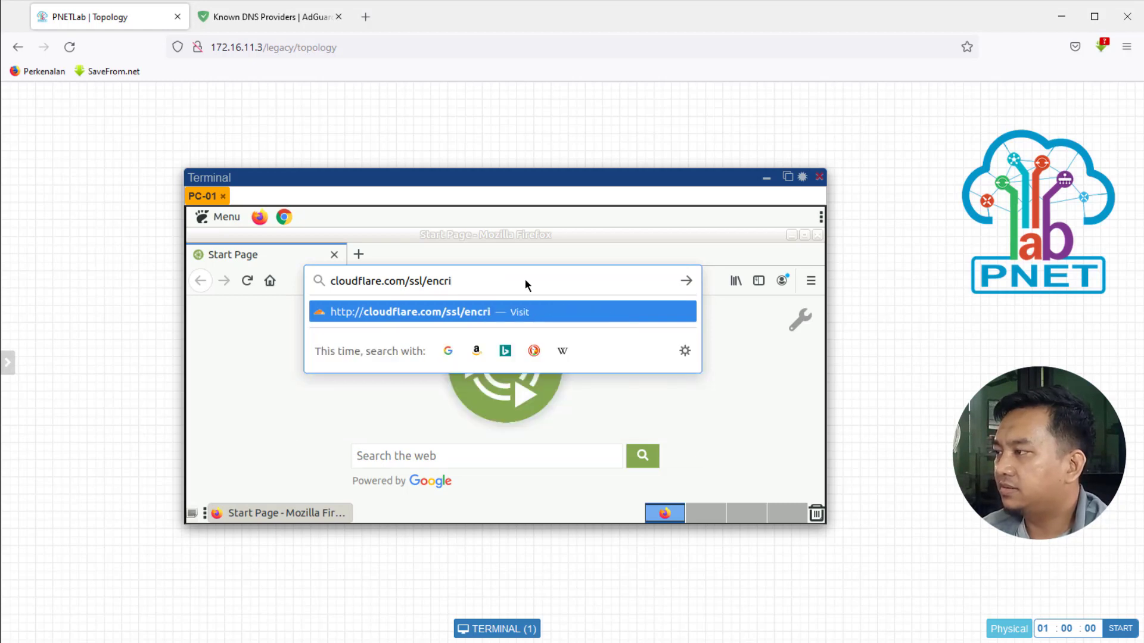
text(ypte)
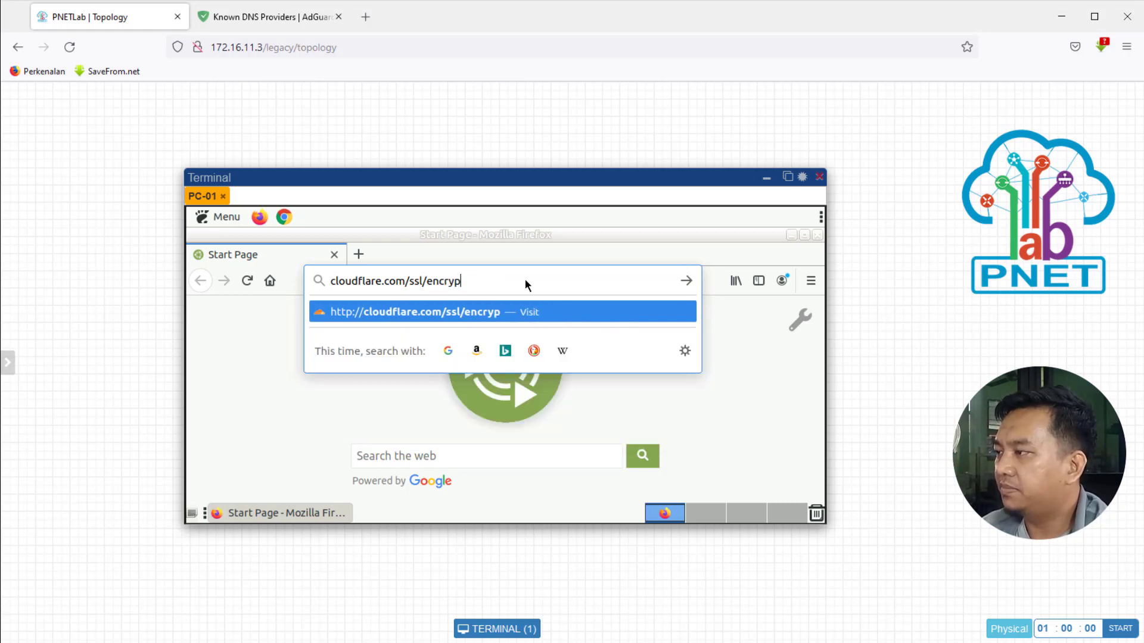
key(BackSpace)
key(BackSpace)
text(pted-s)
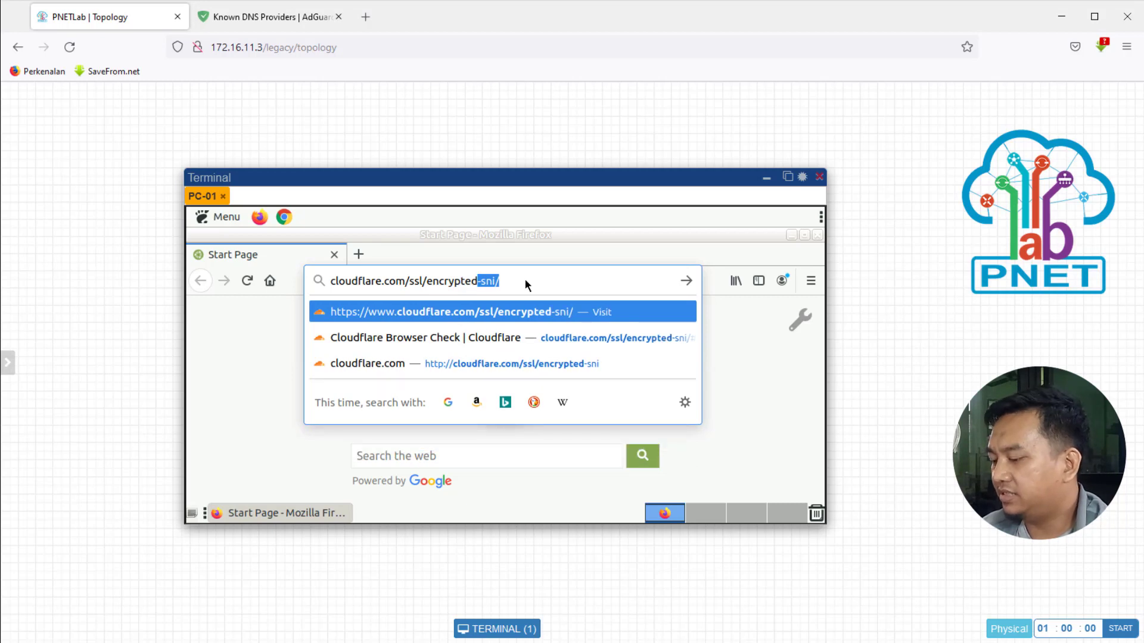
text(ni)
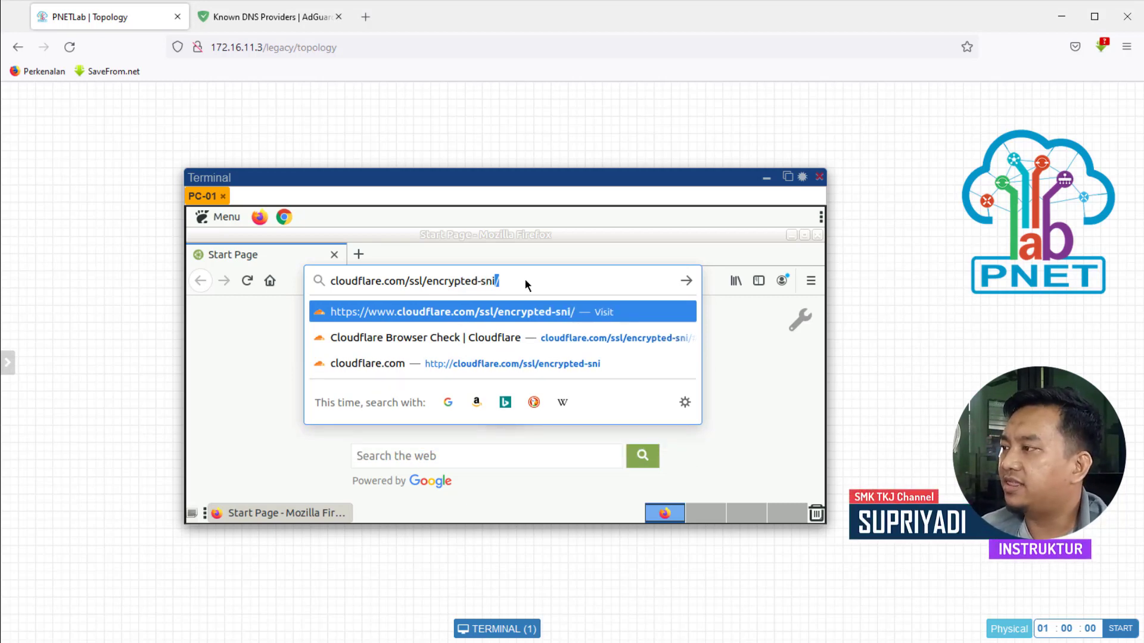
key(Return)
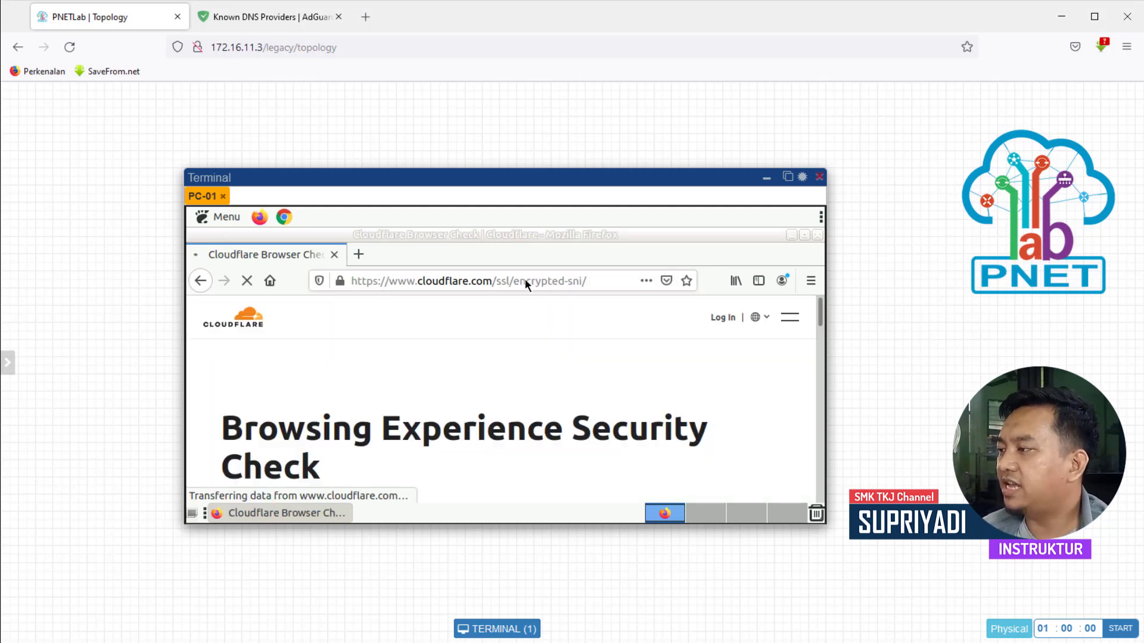
Step: Start Cloudflare's Check My Browser test on PC-01's Firefox
scroll(380, 387, down, 3)
scroll(436, 403, down, 2)
scroll(435, 403, up, 3)
scroll(436, 403, down, 3)
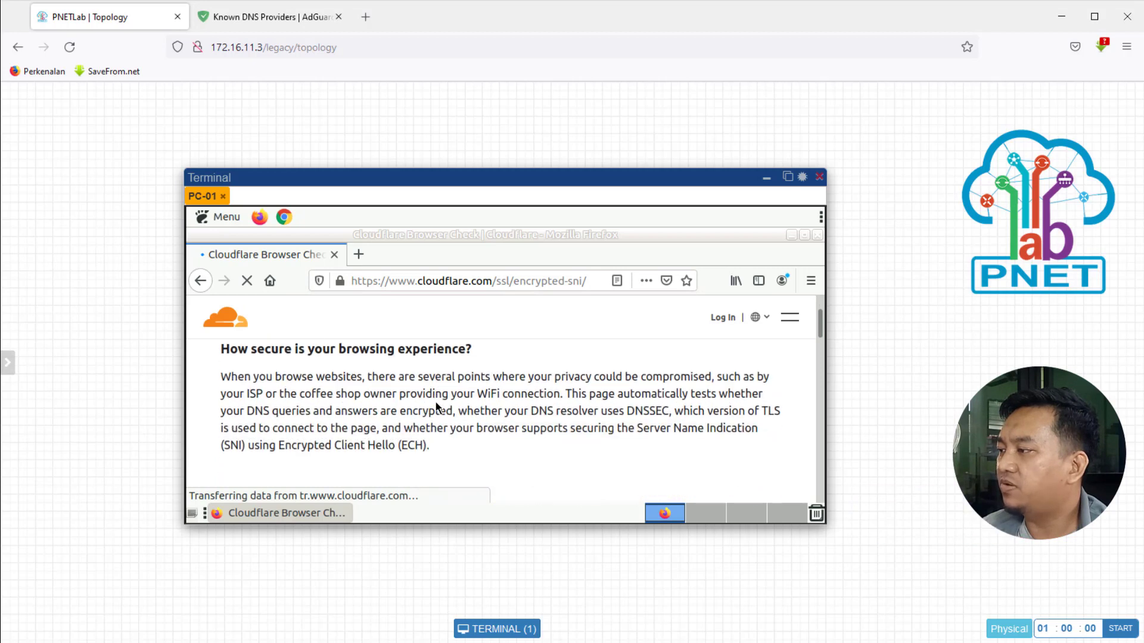
scroll(436, 407, down, 3)
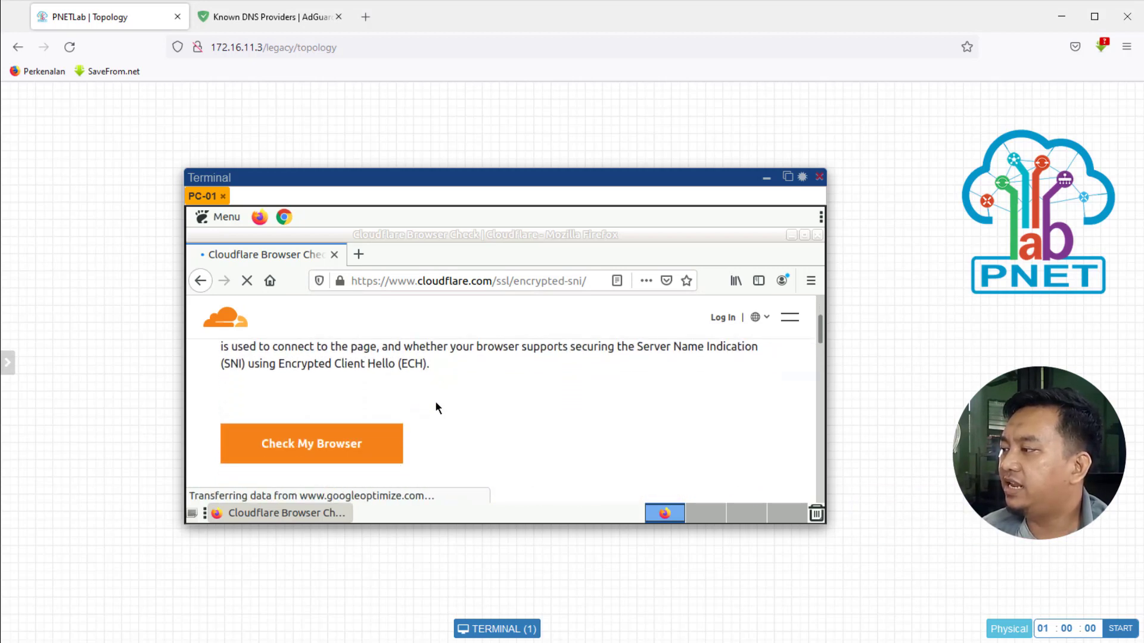
click(300, 446)
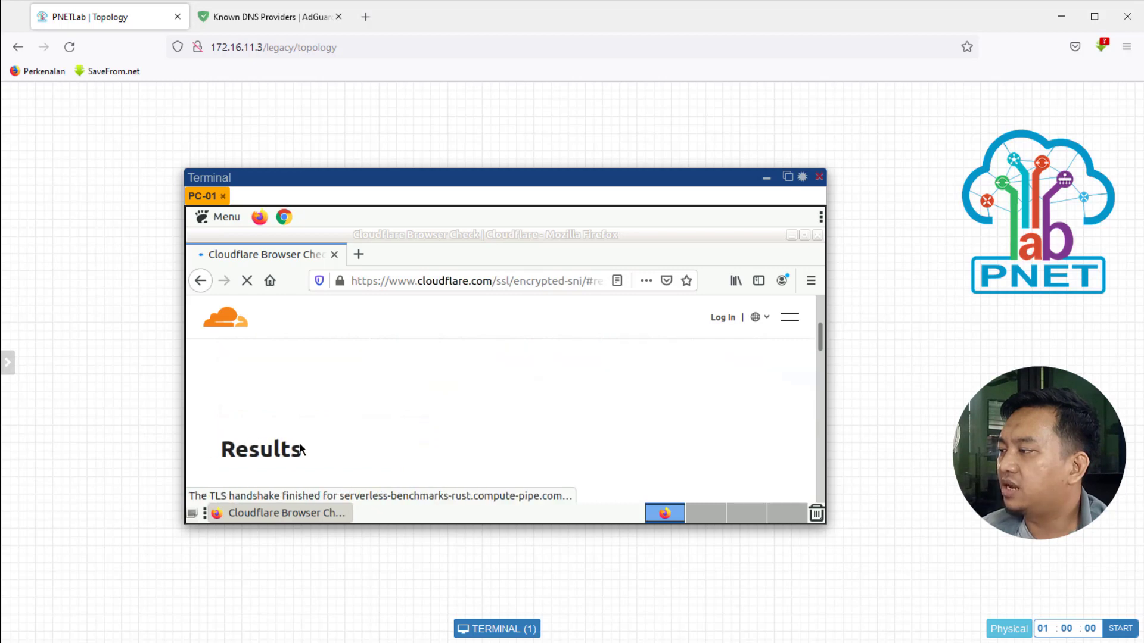
Step: Zoom the page to 80% and bring the Secure DNS, DNSSEC and TLS 1.3 result cards into view
click(811, 281)
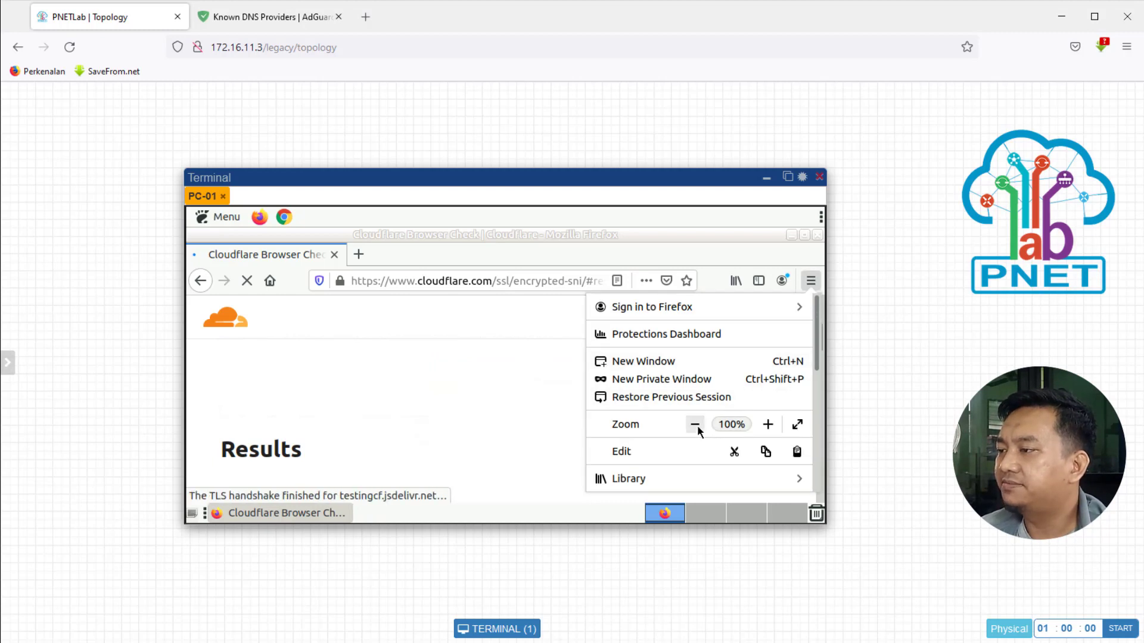
click(697, 426)
click(697, 426)
click(517, 407)
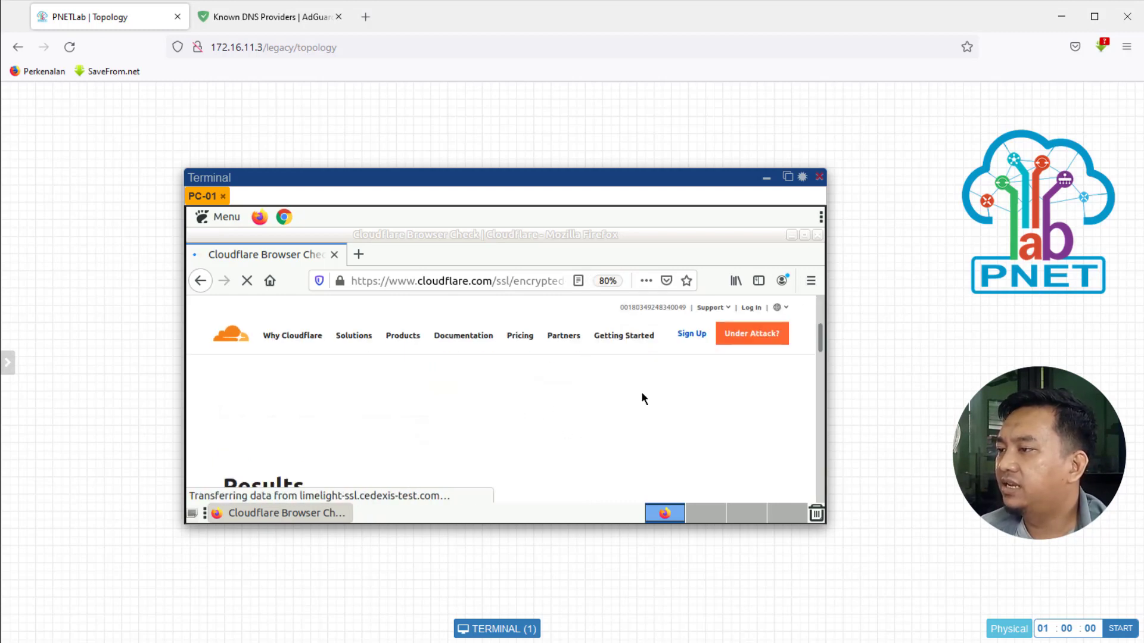
drag(820, 337, 821, 356)
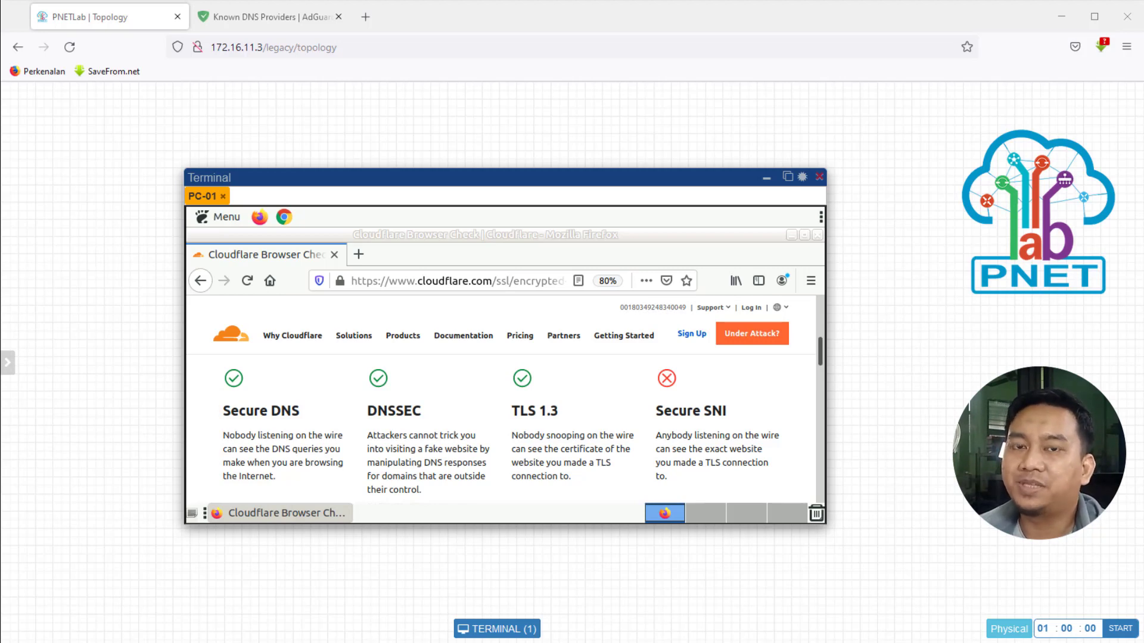
Step: Go to dnsleaktest.com in PC-01's Firefox
click(489, 282)
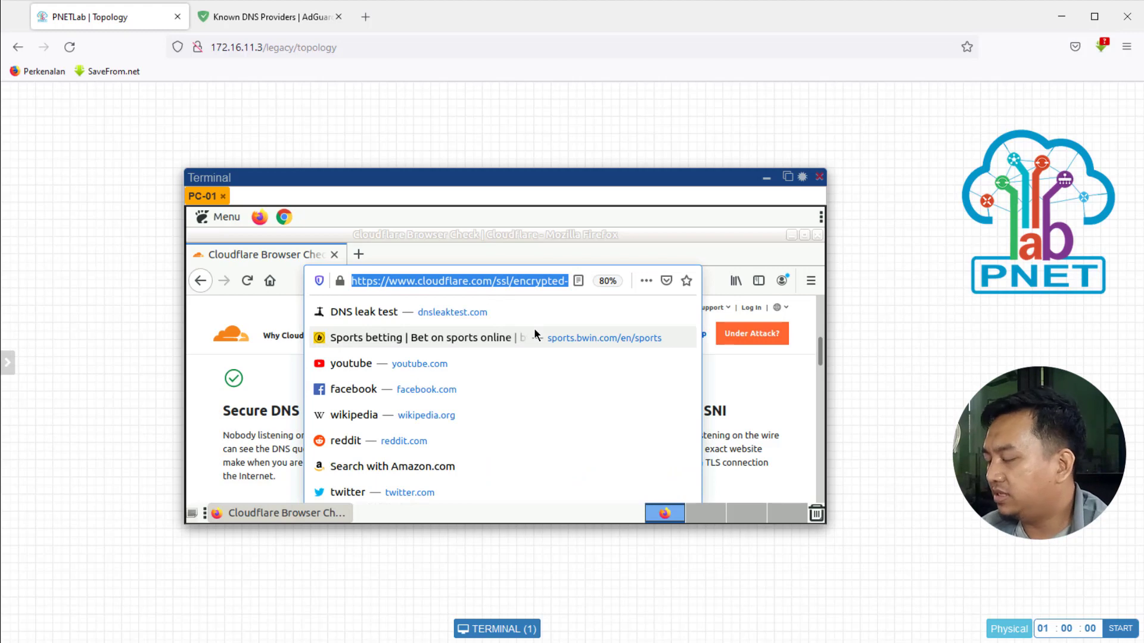
text(dnsleaktest)
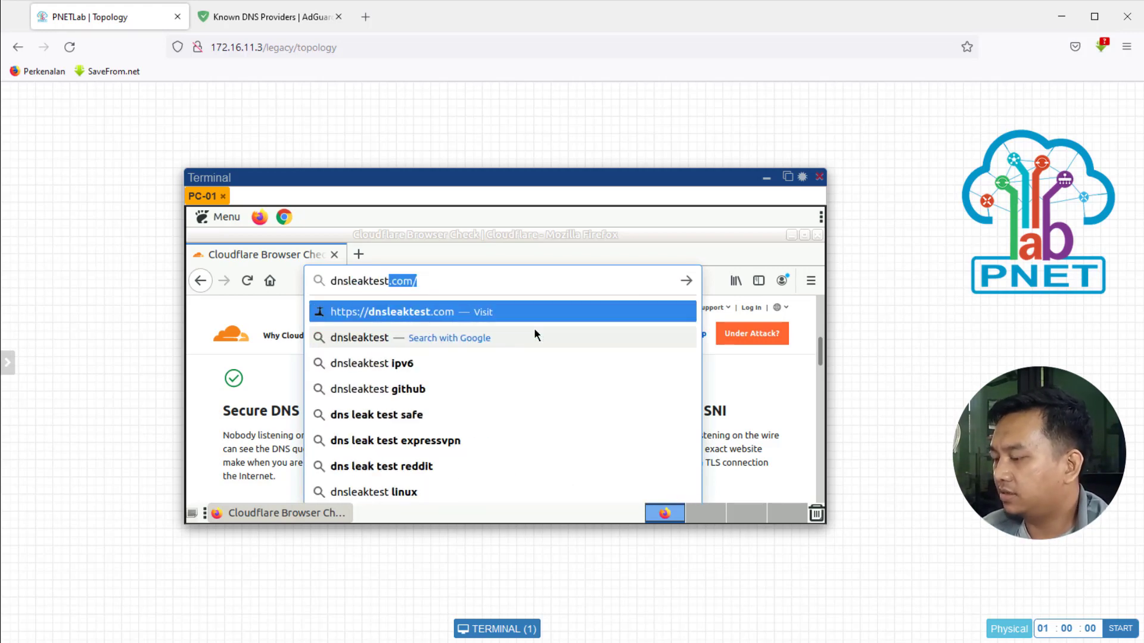
text(.com)
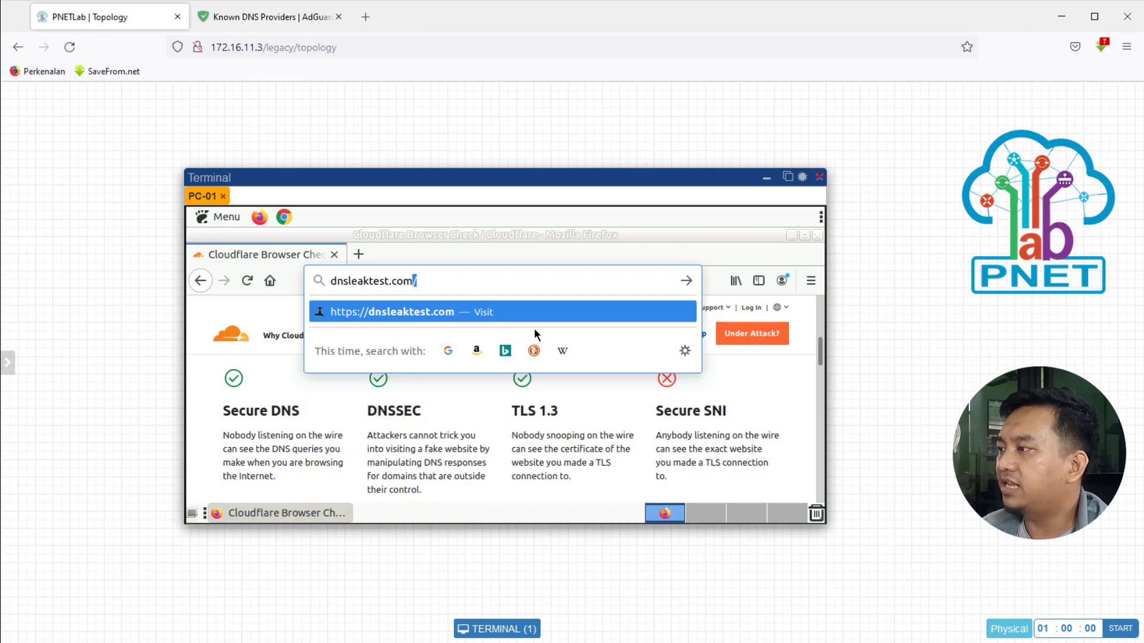
key(Return)
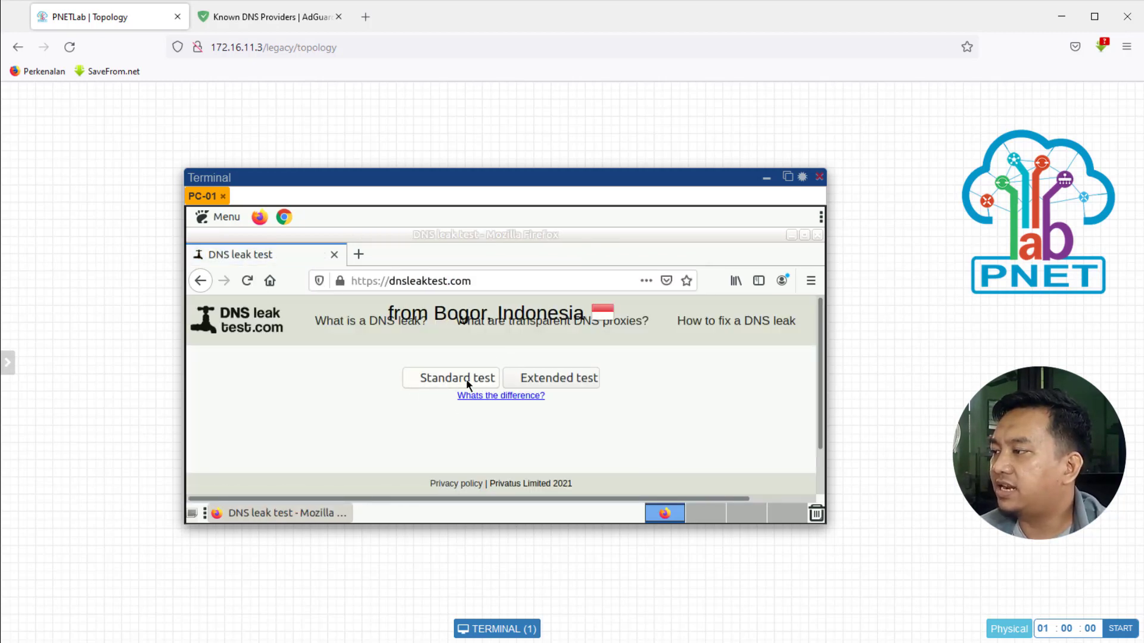
Step: Run the Standard test and scroll to the results listing four Cloudflare servers
click(466, 379)
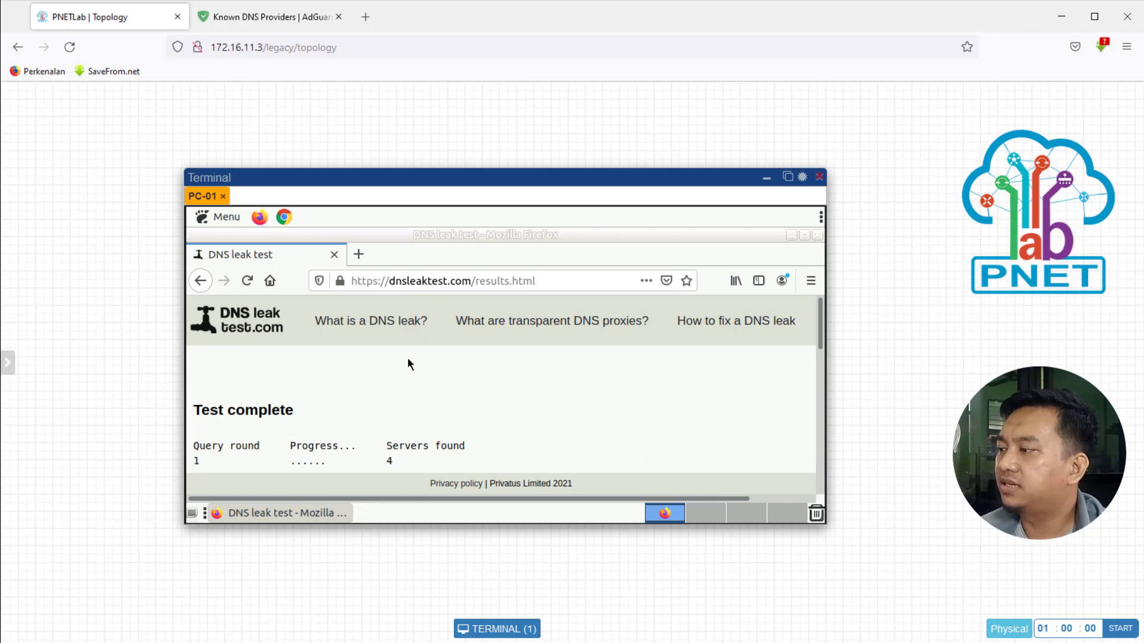
scroll(407, 357, down, 1)
scroll(407, 363, down, 1)
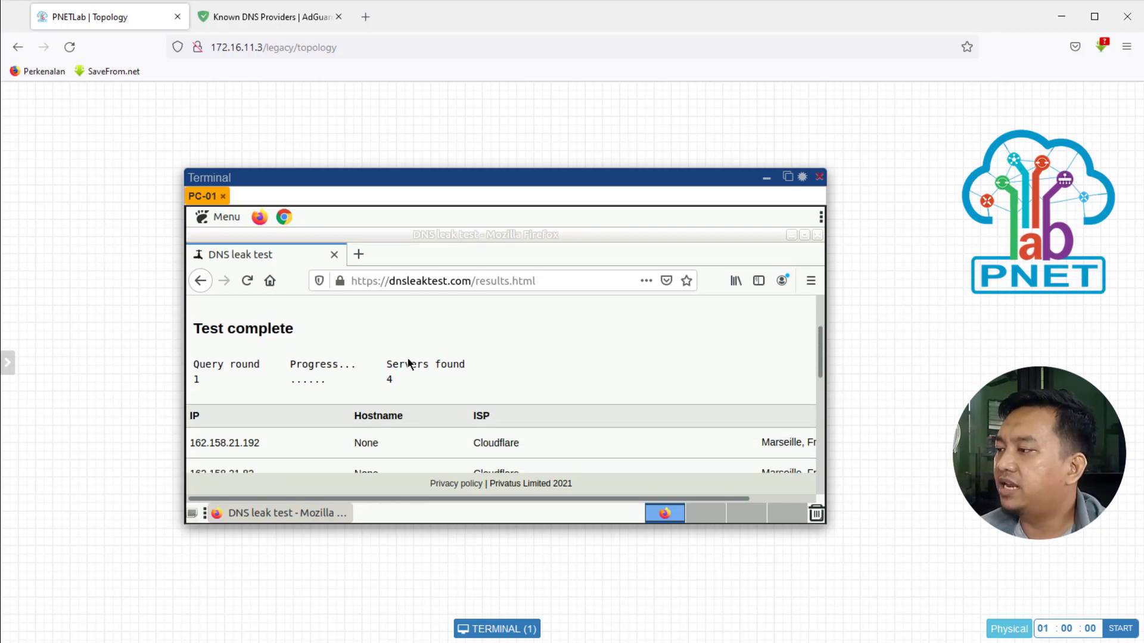
scroll(408, 361, down, 1)
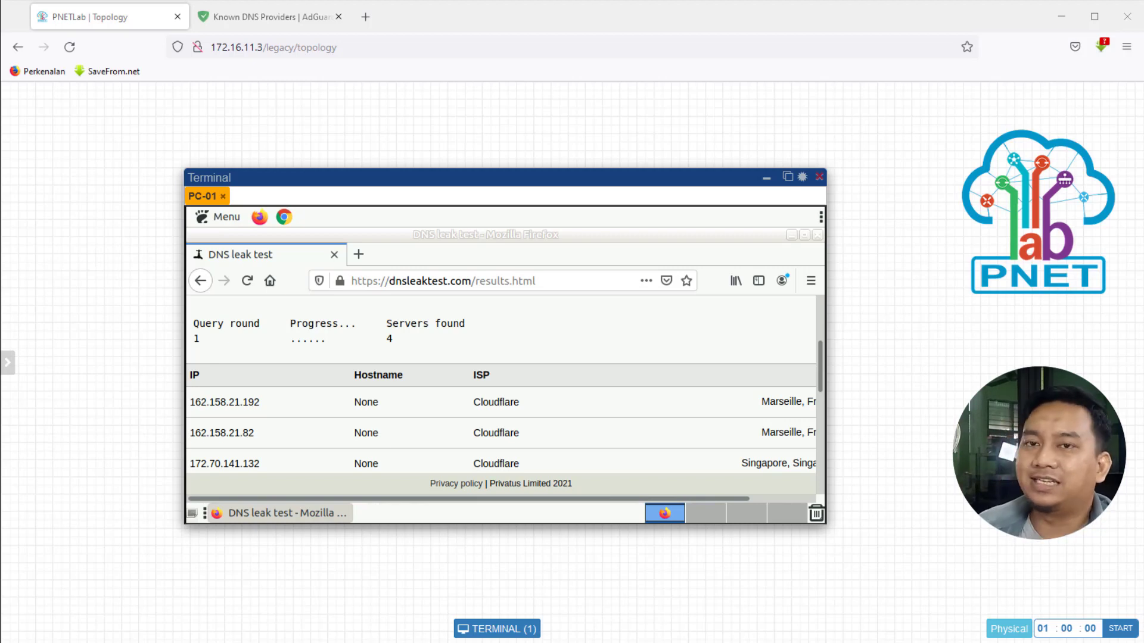
Step: Replace the Firefox address with bwin.com and load it
click(560, 281)
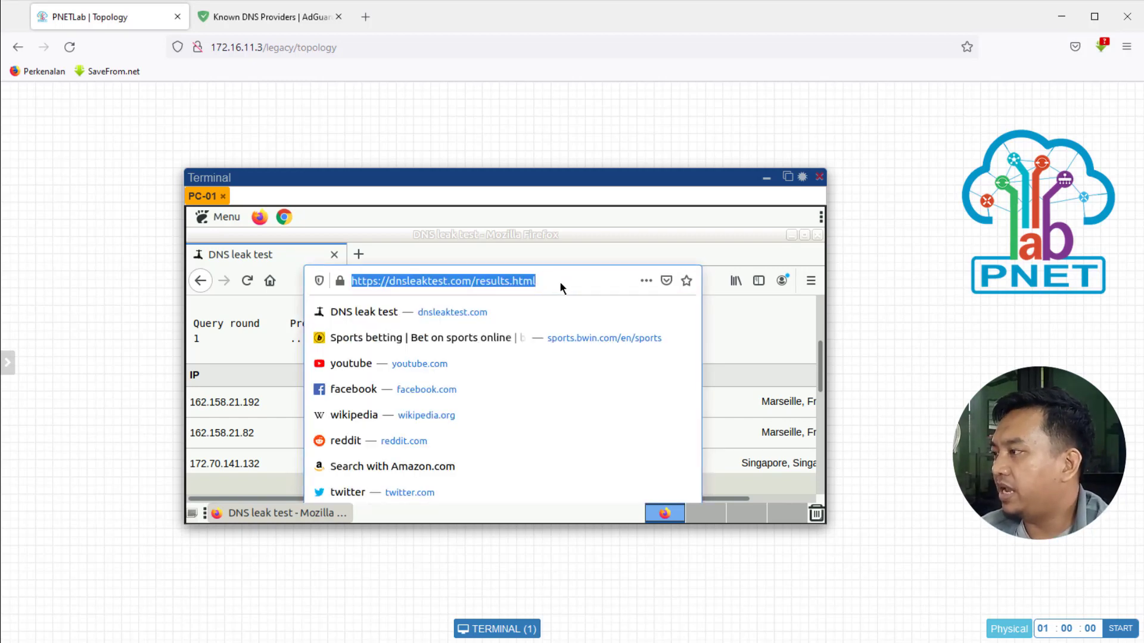
text(bwin.com)
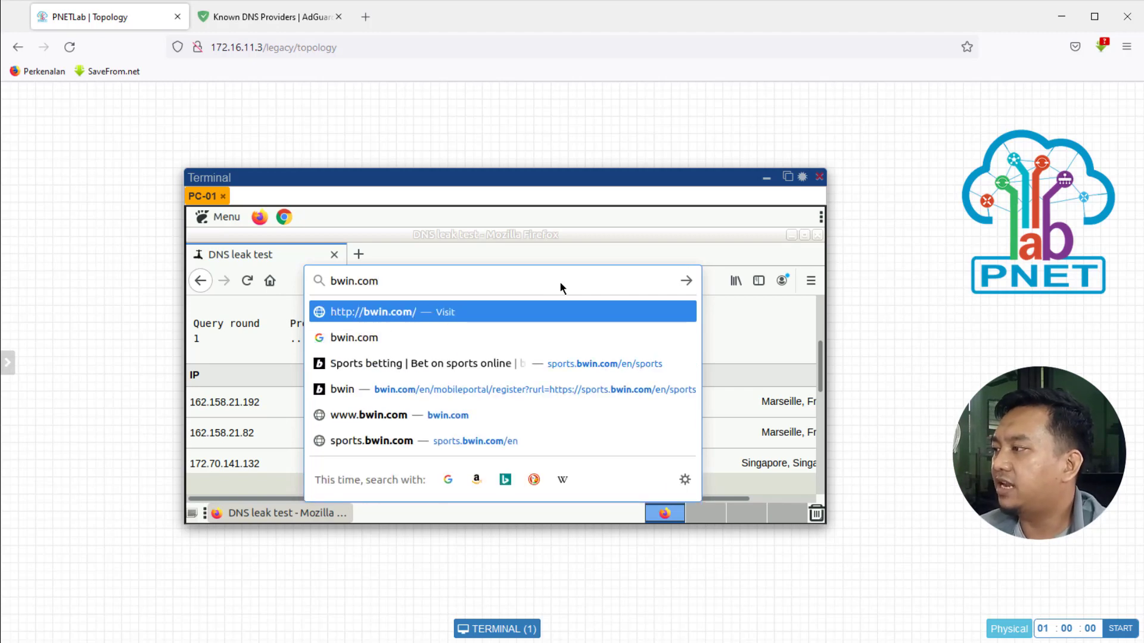
key(Return)
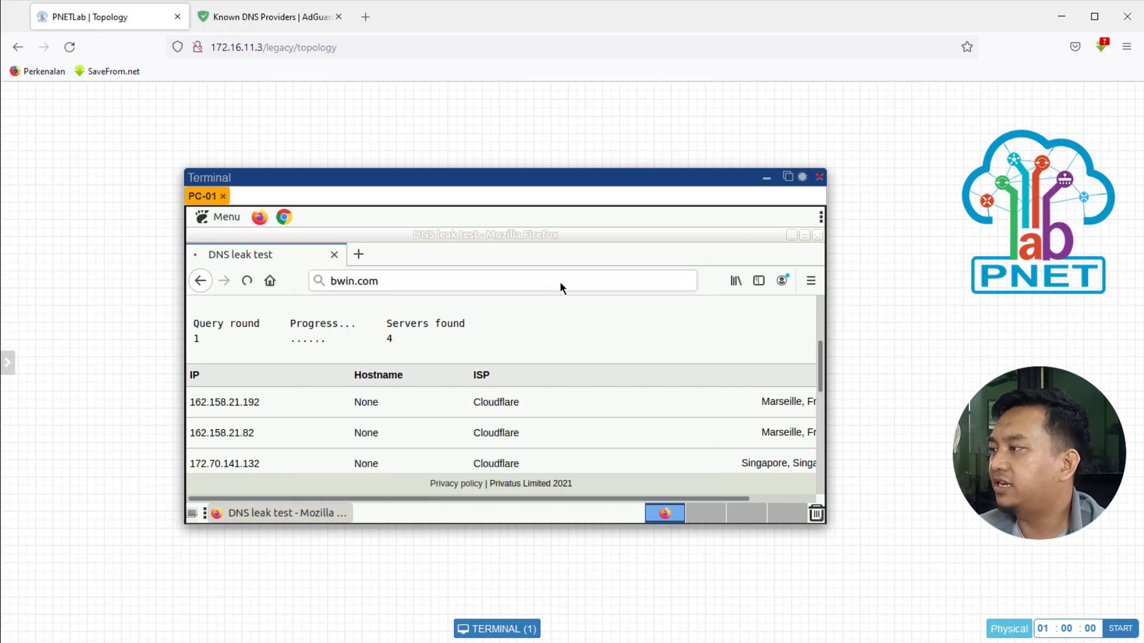